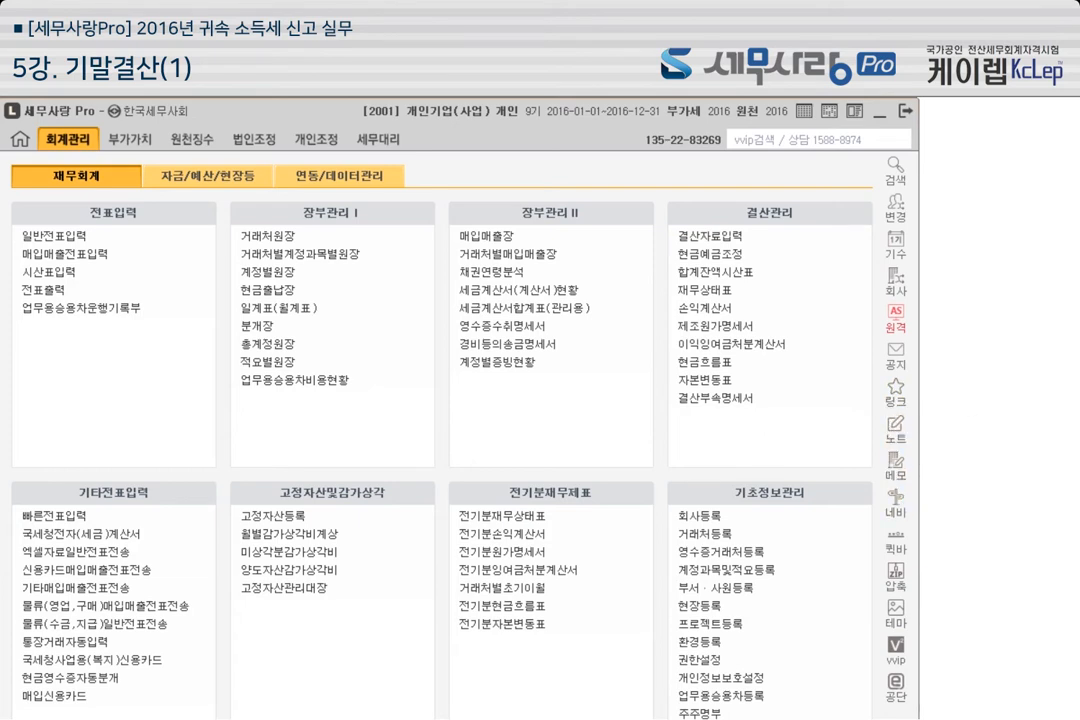
Enlarge the 뉴젠네비 navigator and display the 개인세무조정 process map
{"action": "left_click_drag", "start_coordinate": [1078, 163], "coordinate": [605, 177]}
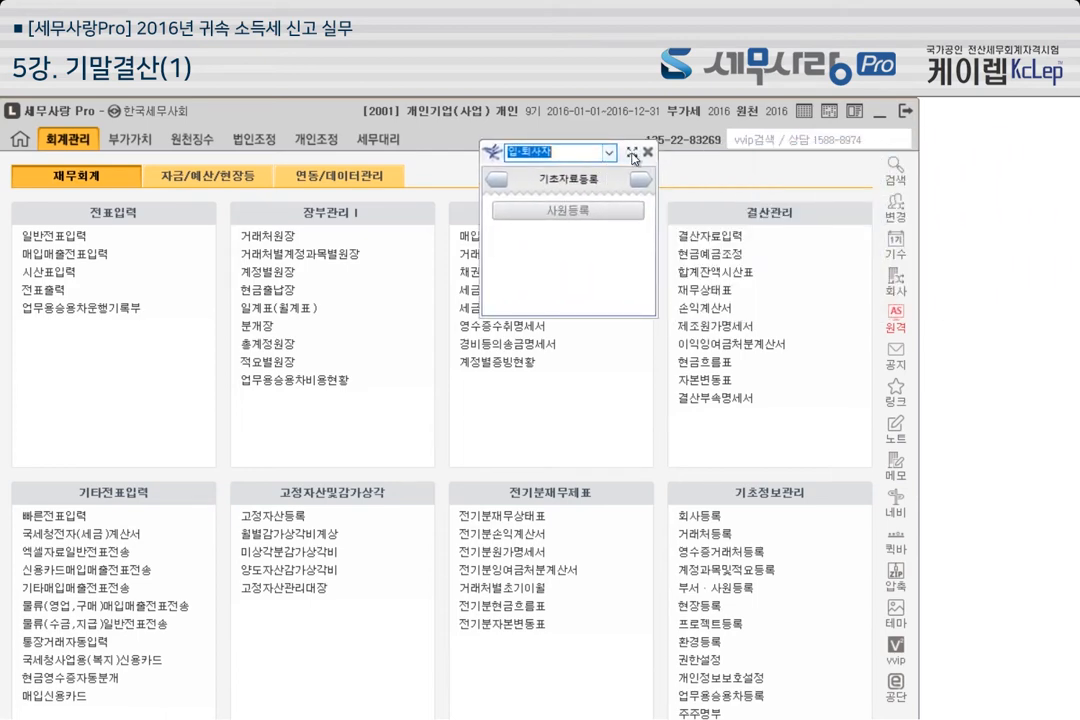
{"action": "left_click", "coordinate": [631, 152]}
{"action": "left_click_drag", "start_coordinate": [772, 158], "coordinate": [547, 158]}
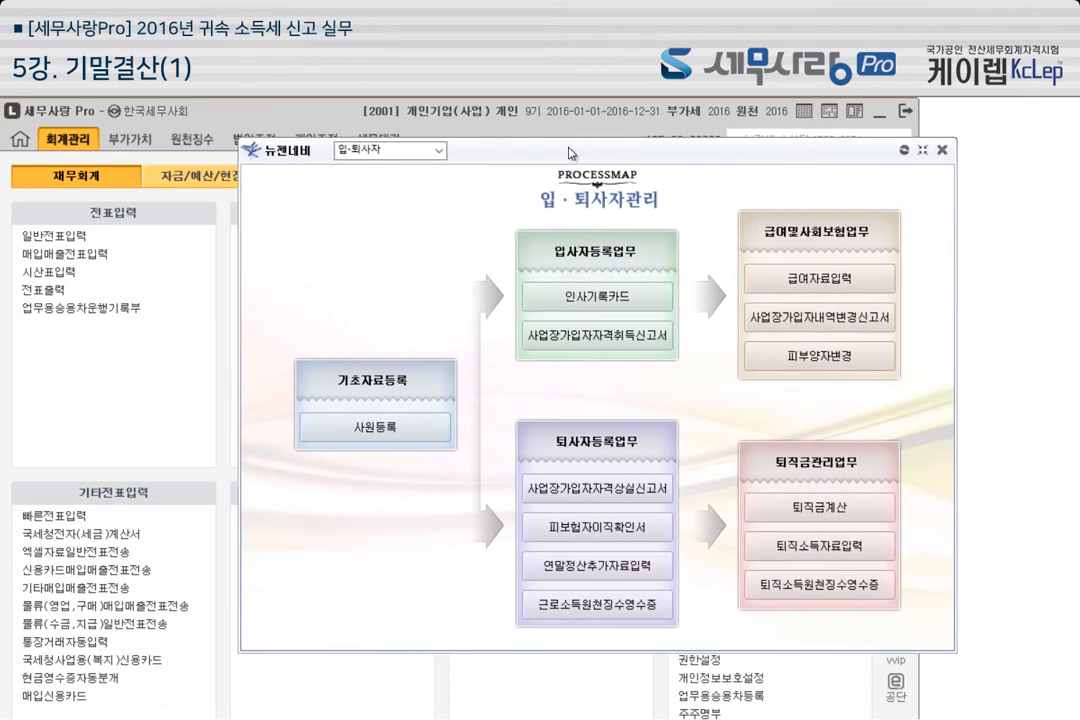
{"action": "left_click", "coordinate": [440, 151]}
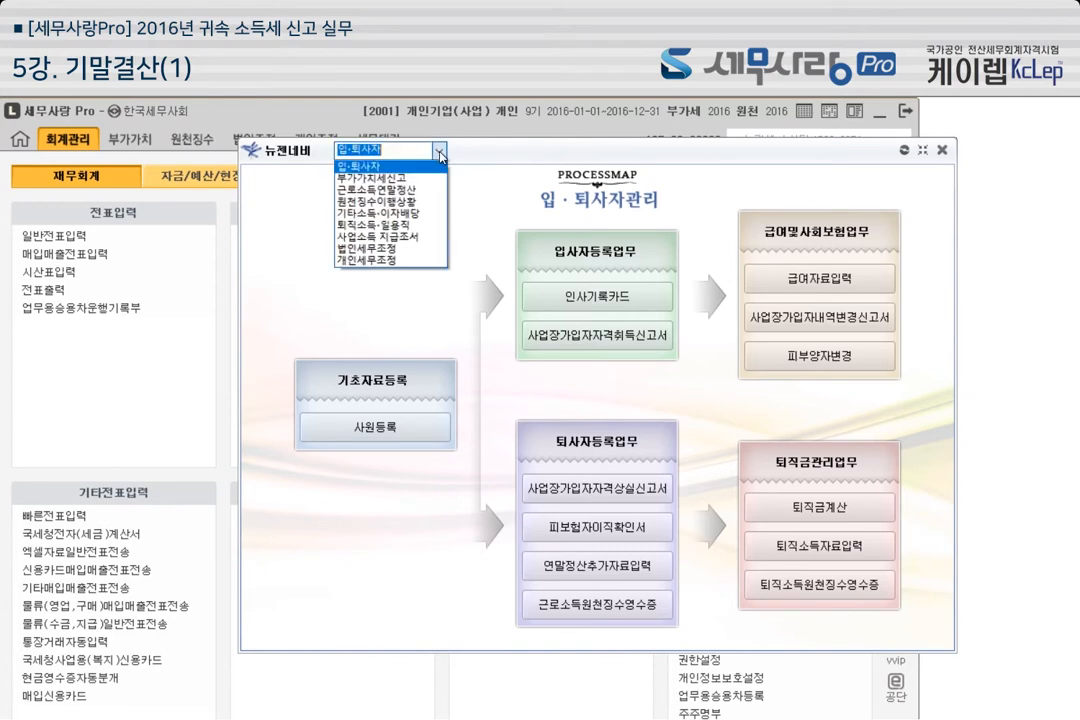
{"action": "left_click", "coordinate": [405, 260]}
Fit the navigator window to the map size to view the whole 개인세무조정 flow, and close it
{"action": "left_click_drag", "start_coordinate": [674, 153], "coordinate": [676, 124]}
{"action": "right_click", "coordinate": [674, 119]}
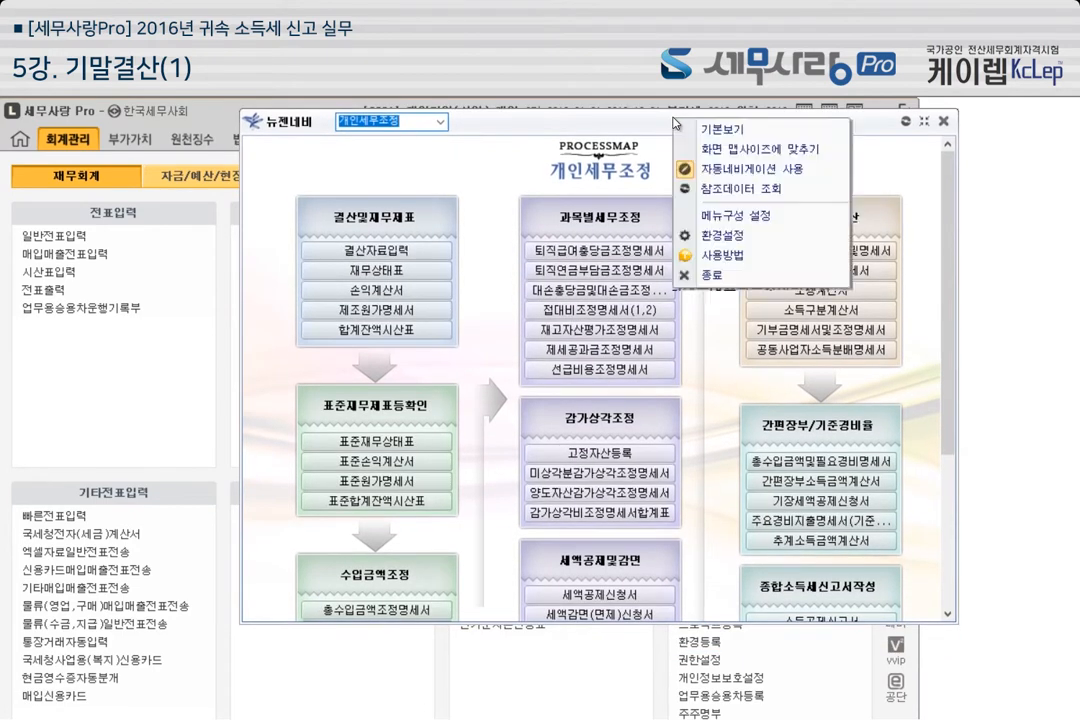
{"action": "left_click", "coordinate": [752, 151]}
{"action": "left_click_drag", "start_coordinate": [695, 130], "coordinate": [697, 109]}
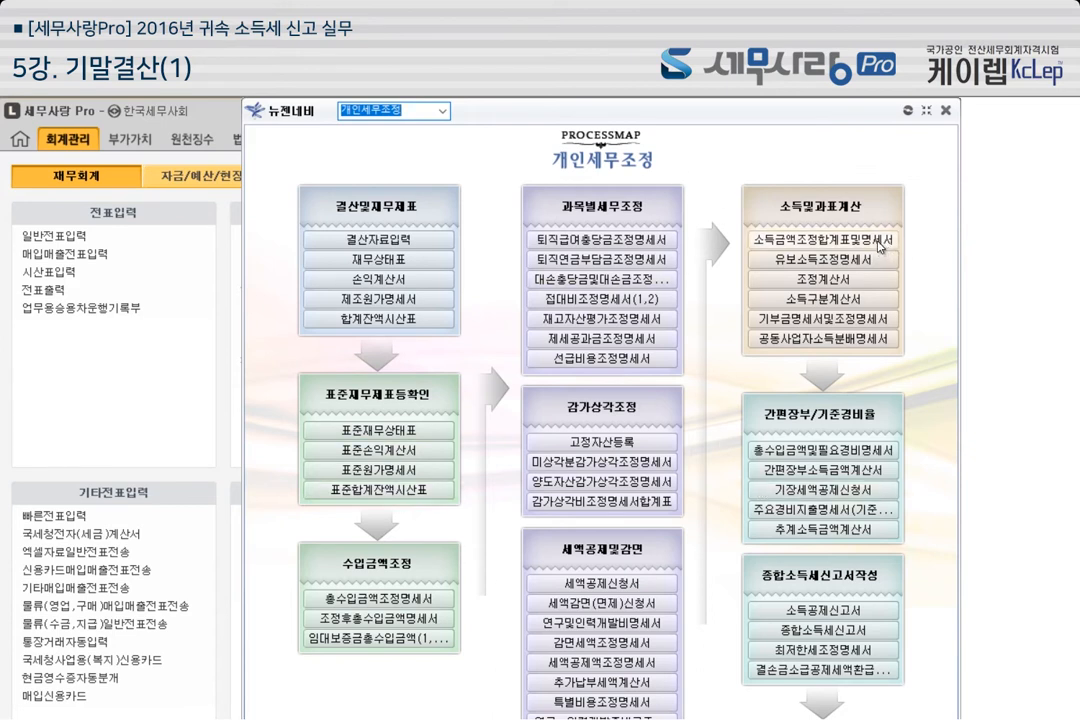
{"action": "left_click", "coordinate": [945, 112]}
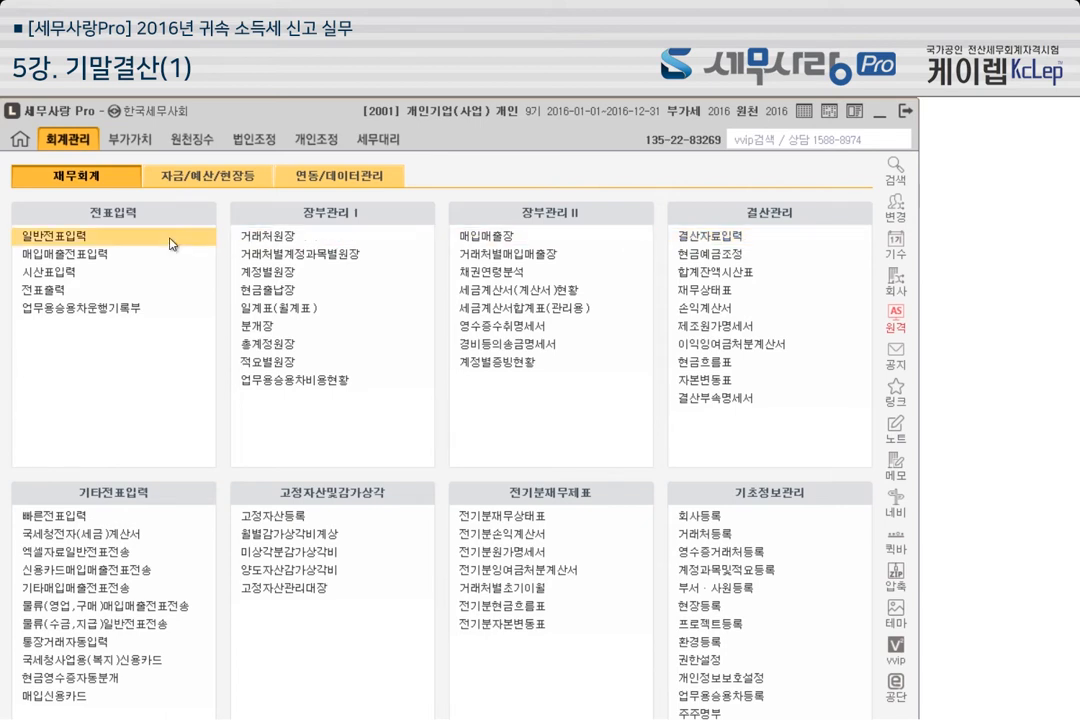
Open 일반전표입력 and load the vouchers dated 31 December
{"action": "left_click", "coordinate": [92, 236]}
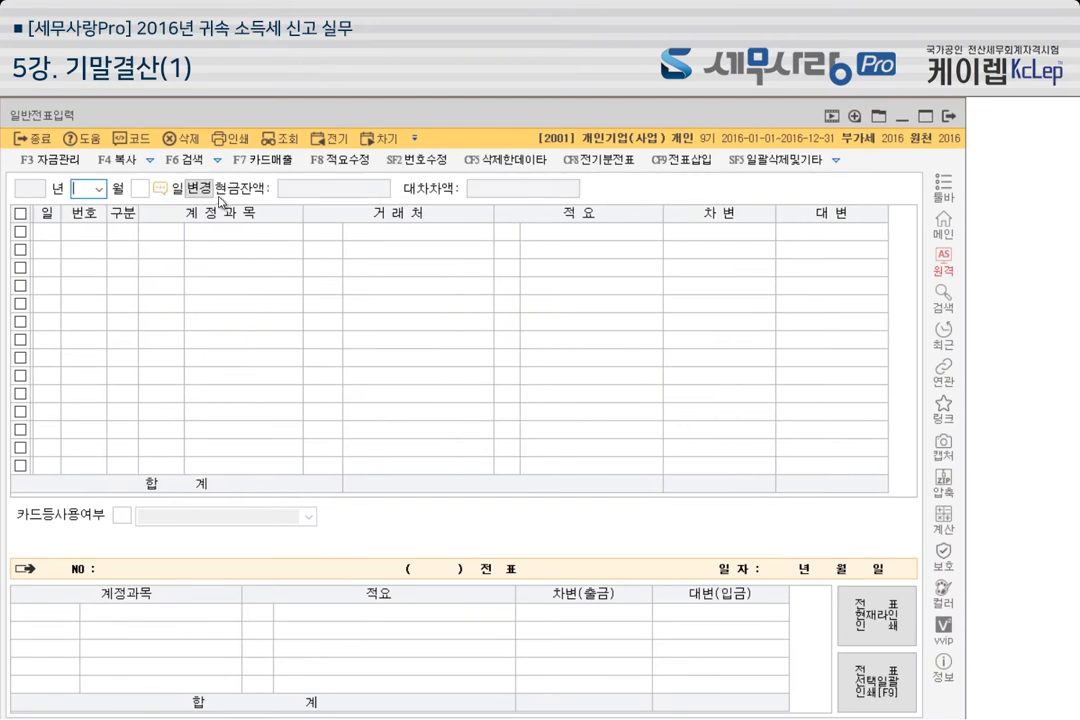
{"action": "type", "text": "12"}
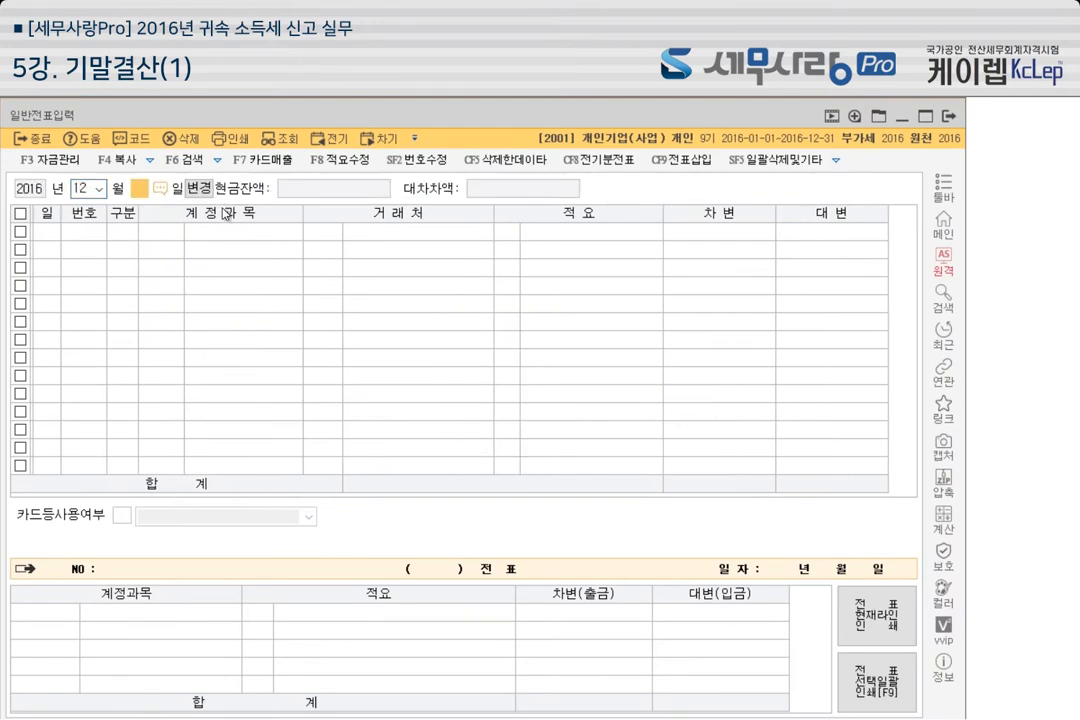
{"action": "type", "text": "31"}
{"action": "key", "text": "Return"}
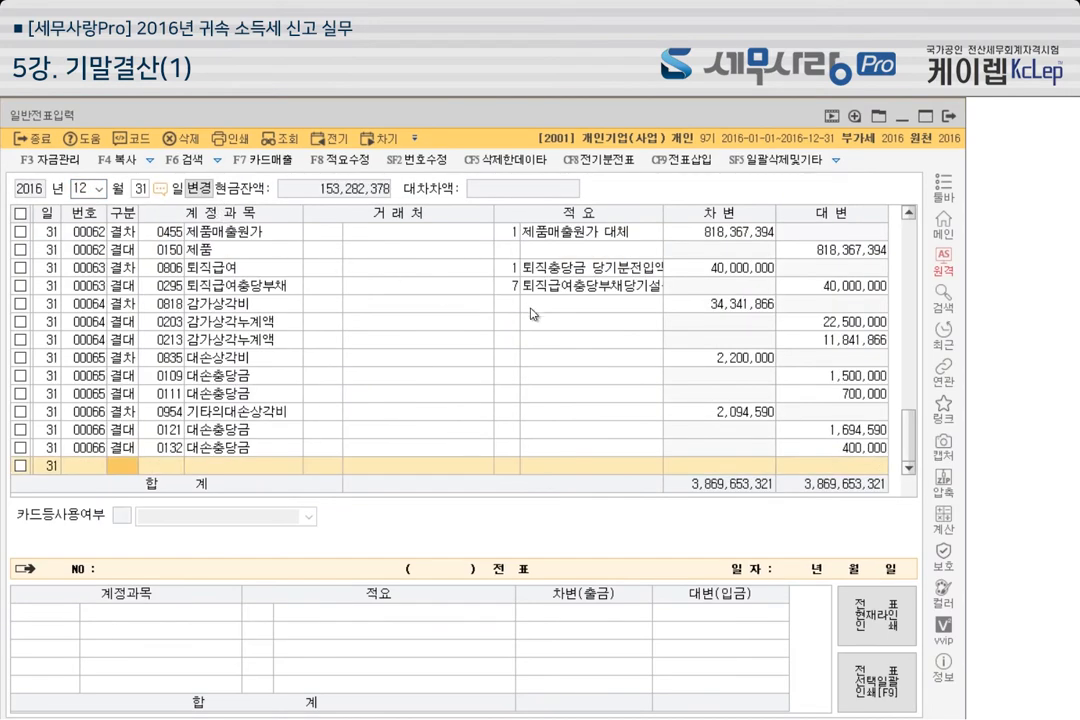
Look through the 31 December vouchers from the manual adjustments to the 상품매출원가 closing entry, and close 일반전표입력
{"action": "scroll", "coordinate": [370, 330], "scroll_direction": "up", "scroll_amount": 20}
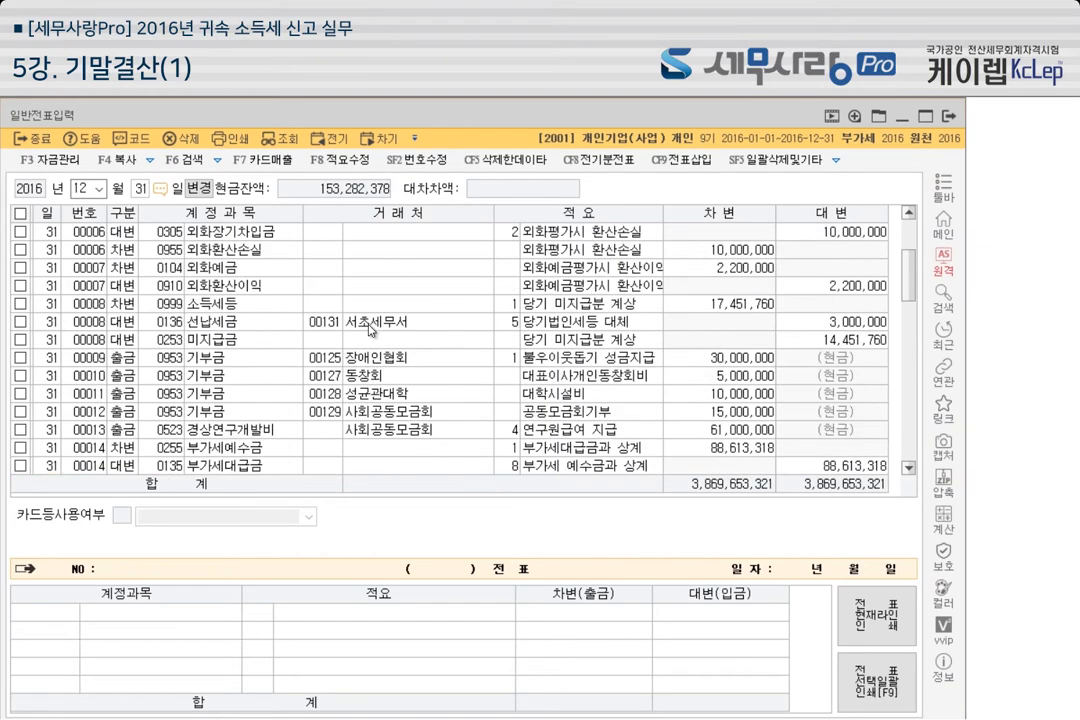
{"action": "scroll", "coordinate": [369, 331], "scroll_direction": "down", "scroll_amount": 10}
{"action": "scroll", "coordinate": [366, 336], "scroll_direction": "up", "scroll_amount": 6}
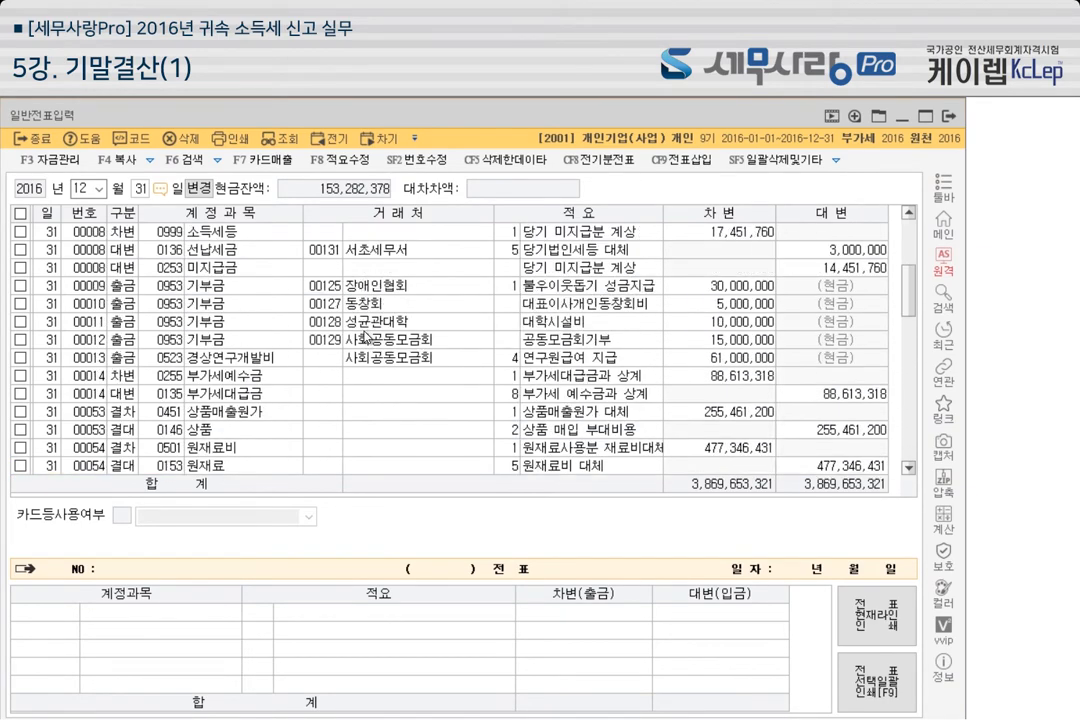
{"action": "scroll", "coordinate": [358, 343], "scroll_direction": "down", "scroll_amount": 3}
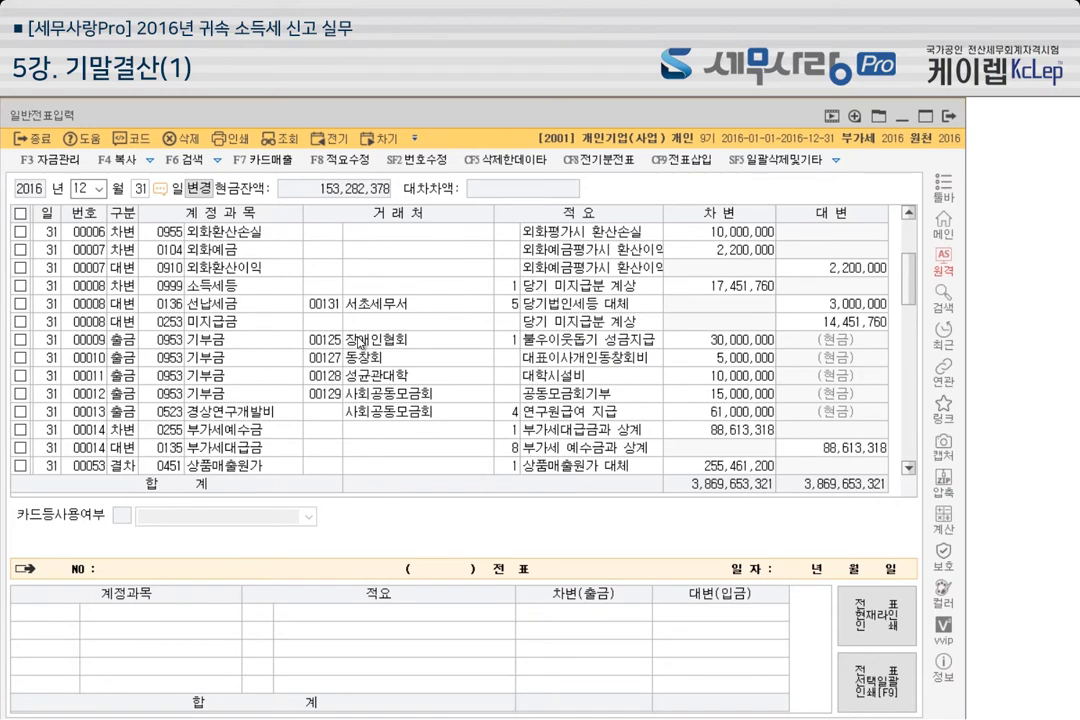
{"action": "scroll", "coordinate": [290, 245], "scroll_direction": "up", "scroll_amount": 3}
{"action": "left_click", "coordinate": [337, 279]}
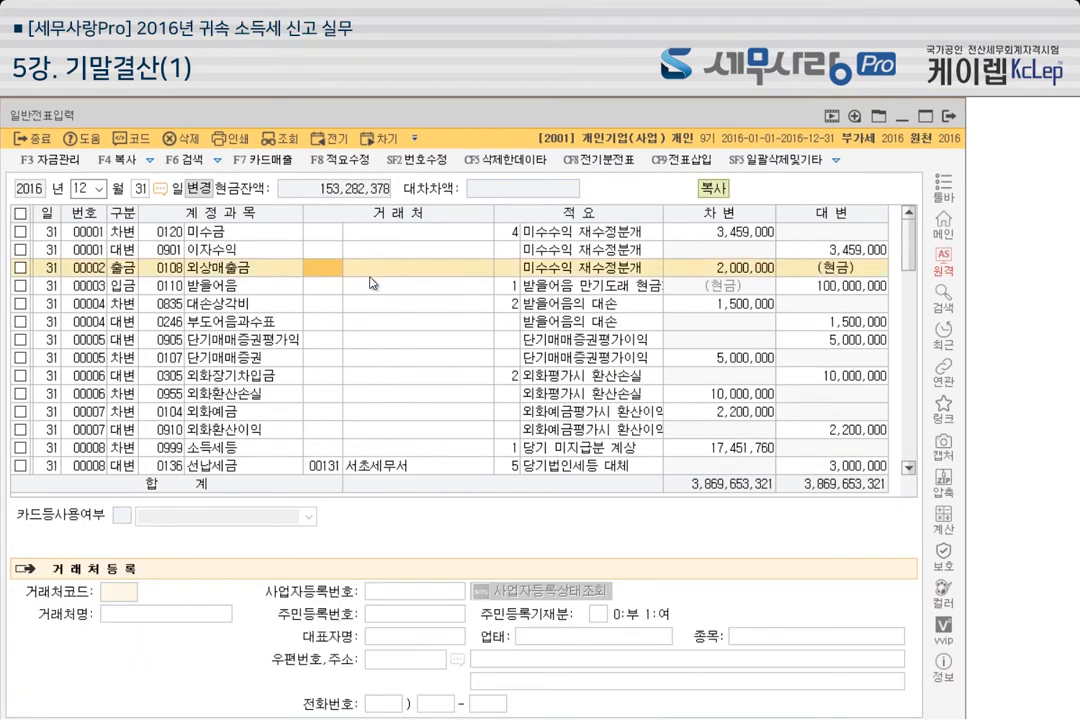
{"action": "left_click", "coordinate": [309, 302]}
{"action": "scroll", "coordinate": [362, 341], "scroll_direction": "down", "scroll_amount": 2}
{"action": "left_click", "coordinate": [358, 327]}
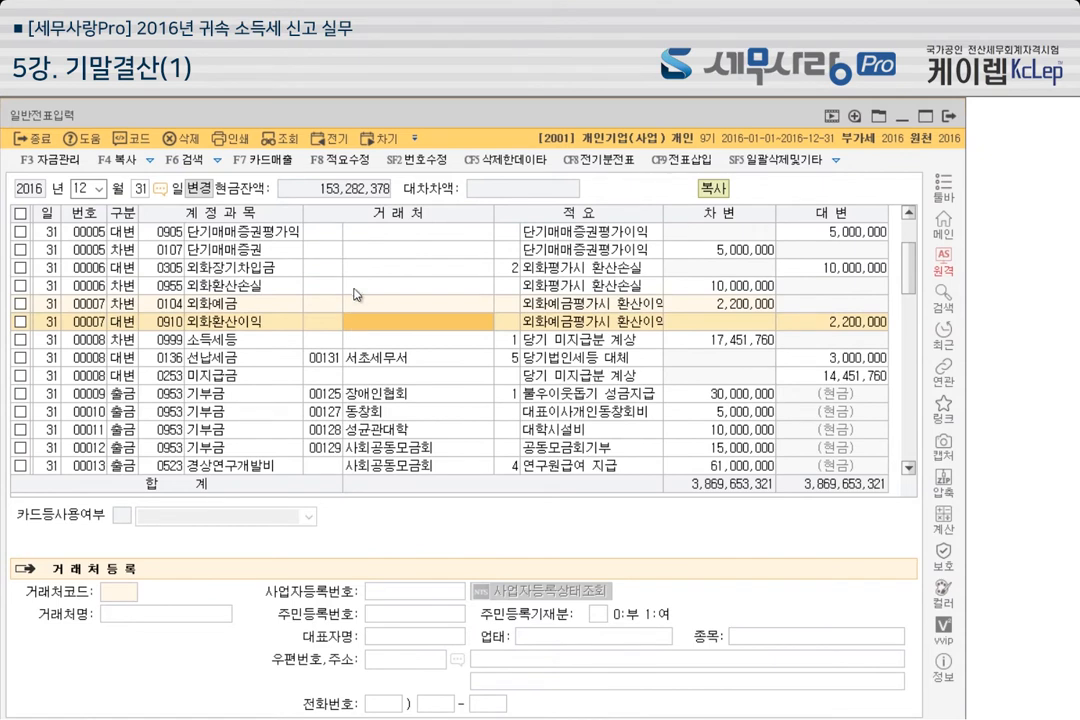
{"action": "left_click", "coordinate": [358, 288]}
{"action": "scroll", "coordinate": [380, 328], "scroll_direction": "down", "scroll_amount": 2}
{"action": "left_click", "coordinate": [380, 328]}
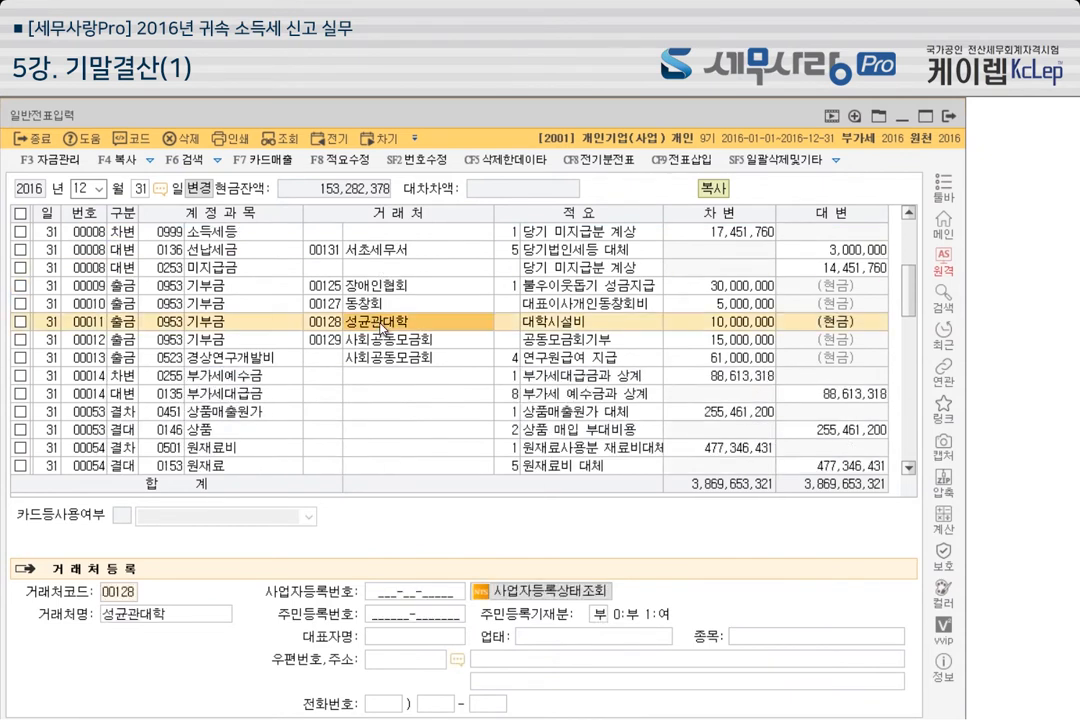
{"action": "left_click", "coordinate": [345, 410]}
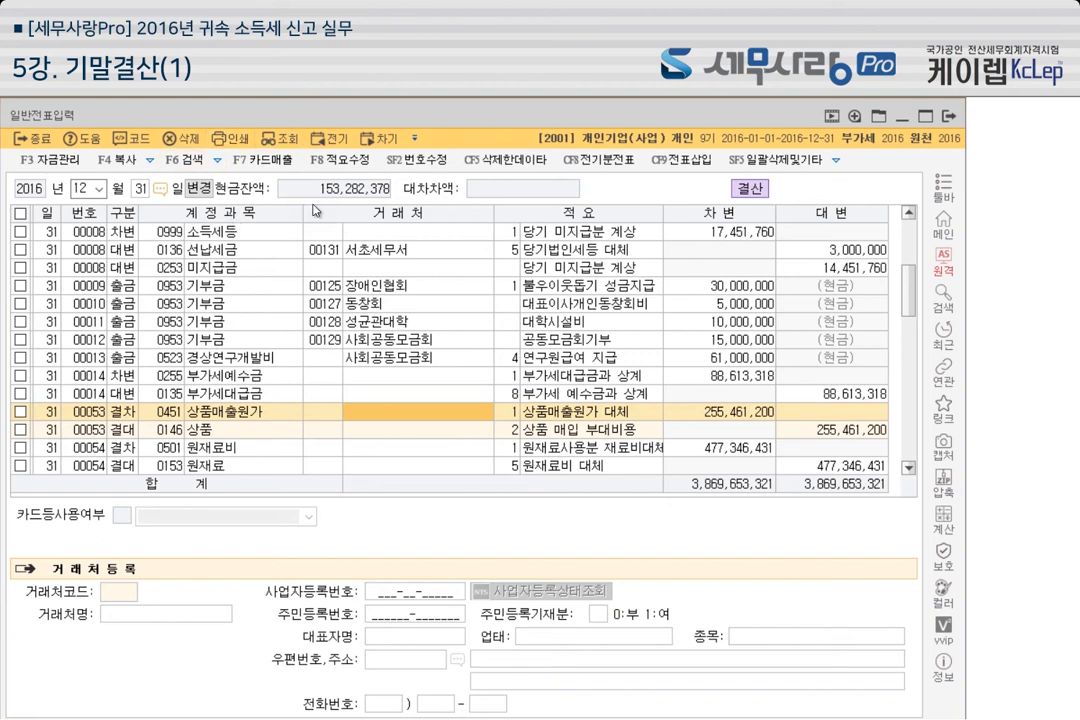
{"action": "left_click", "coordinate": [948, 117]}
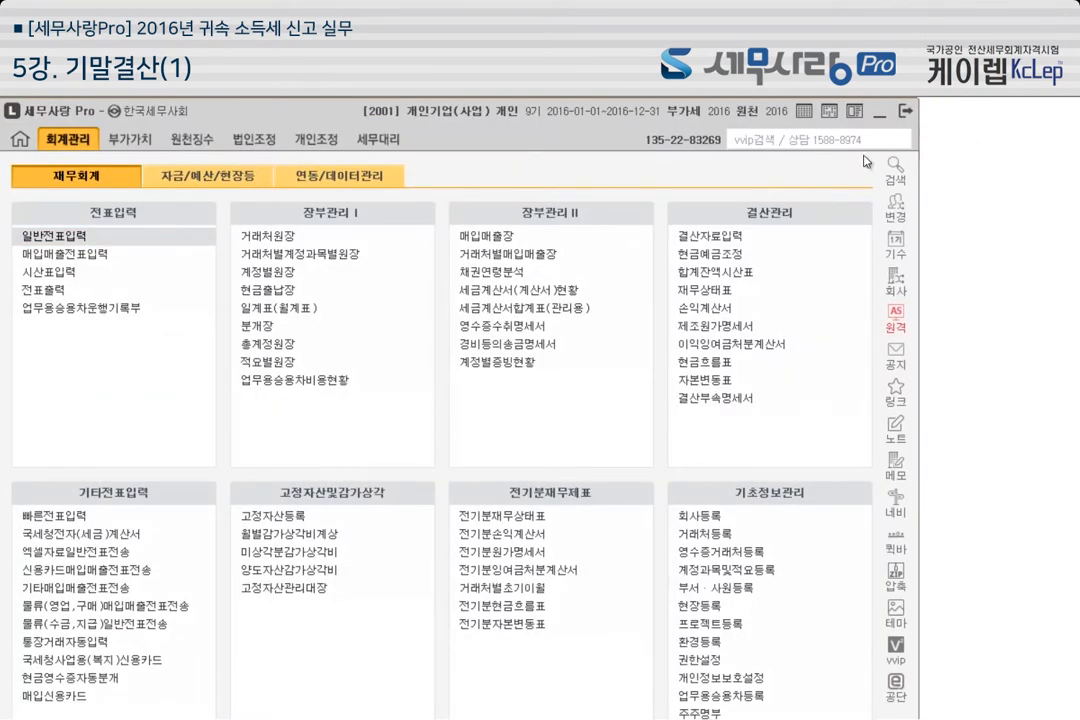
Open 결산자료입력 for January to December 2016 and load the previously entered data
{"action": "left_click", "coordinate": [760, 238]}
{"action": "left_click_drag", "start_coordinate": [716, 246], "coordinate": [688, 122]}
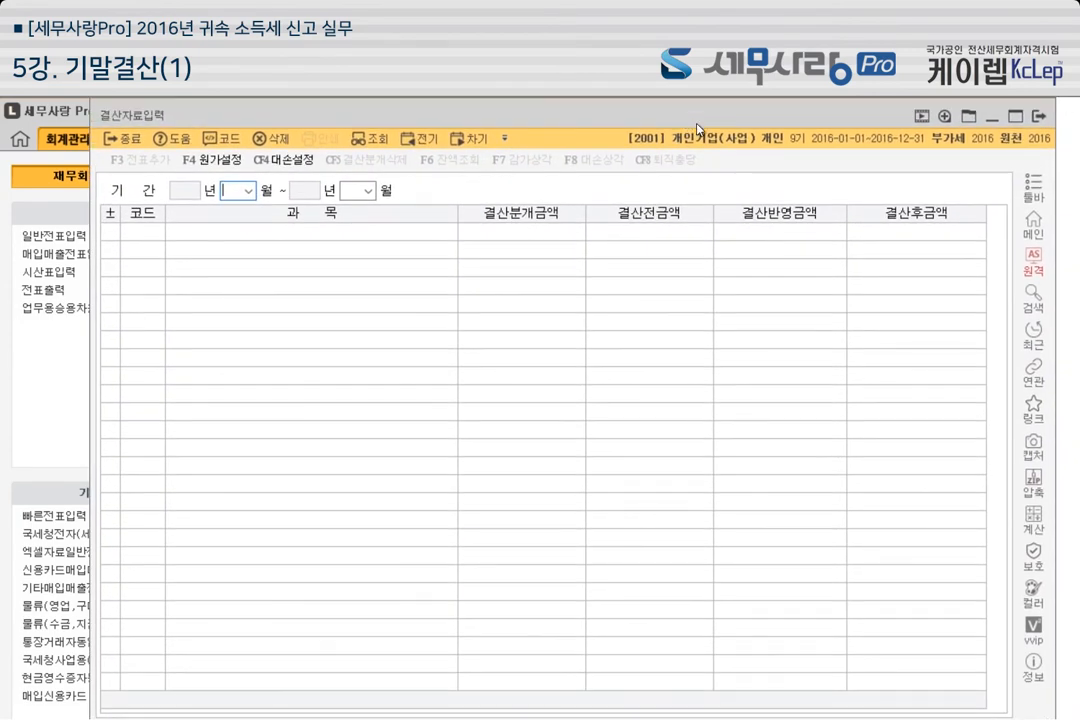
{"action": "type", "text": "1"}
{"action": "key", "text": "Return"}
{"action": "type", "text": "12"}
{"action": "key", "text": "Return"}
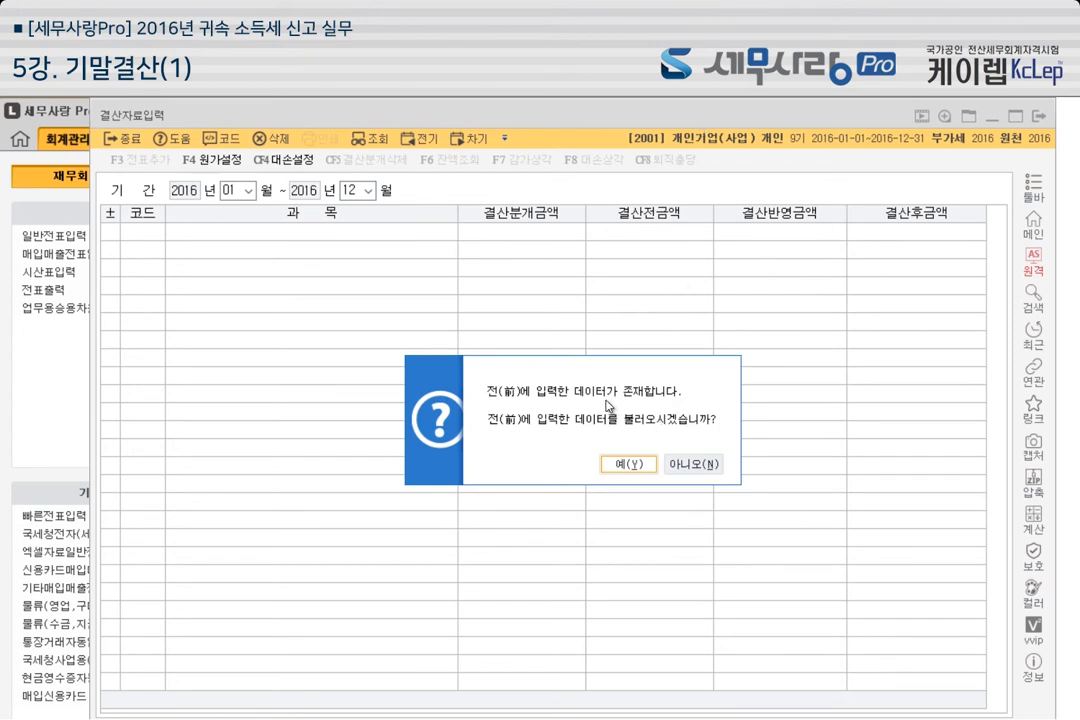
{"action": "left_click", "coordinate": [628, 464]}
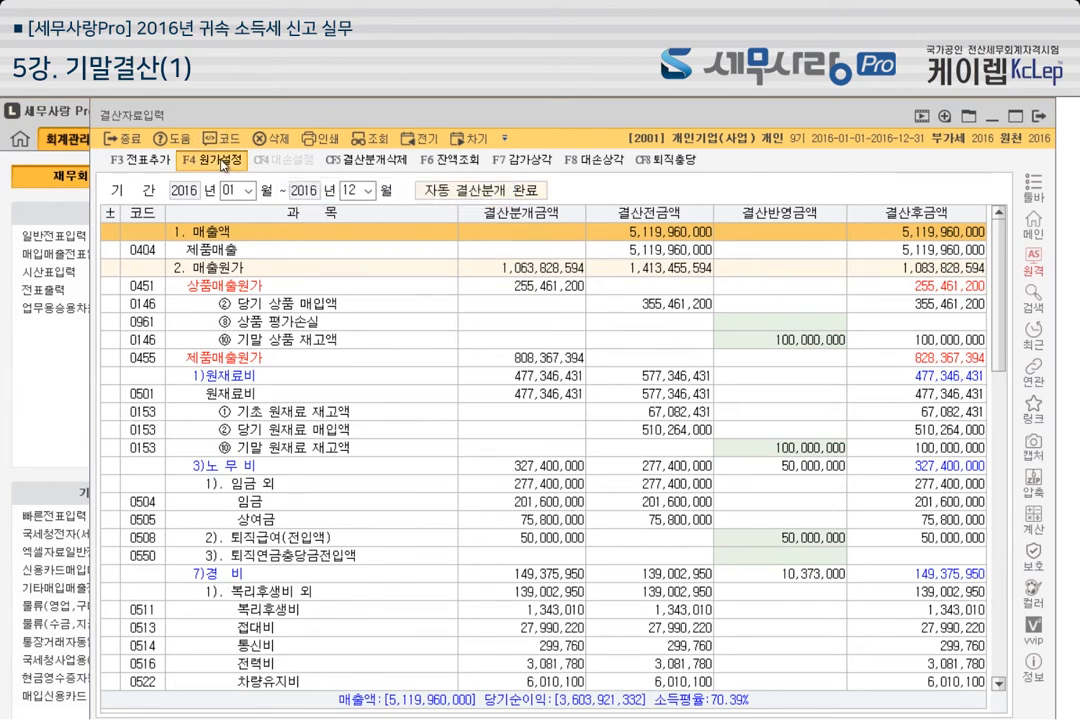
In the 원가설정 cost settings, switch 제품매출원가 (0455) to 부 and back to 여, confirm, and reload the previously entered data
{"action": "key", "text": "F4"}
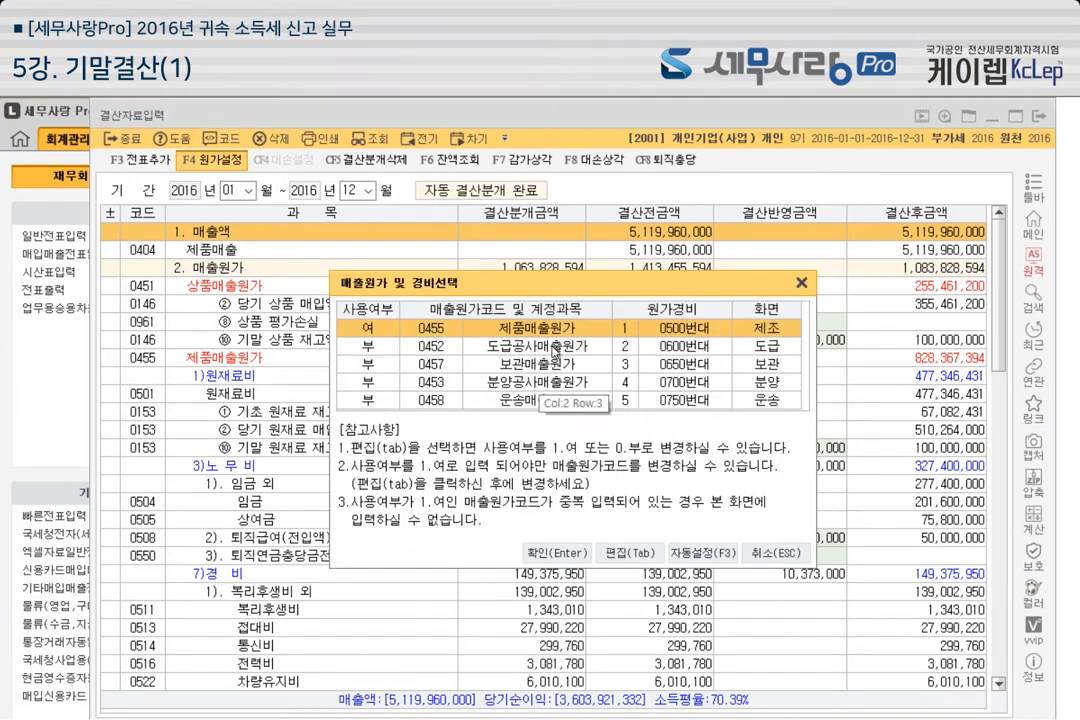
{"action": "left_click", "coordinate": [632, 552]}
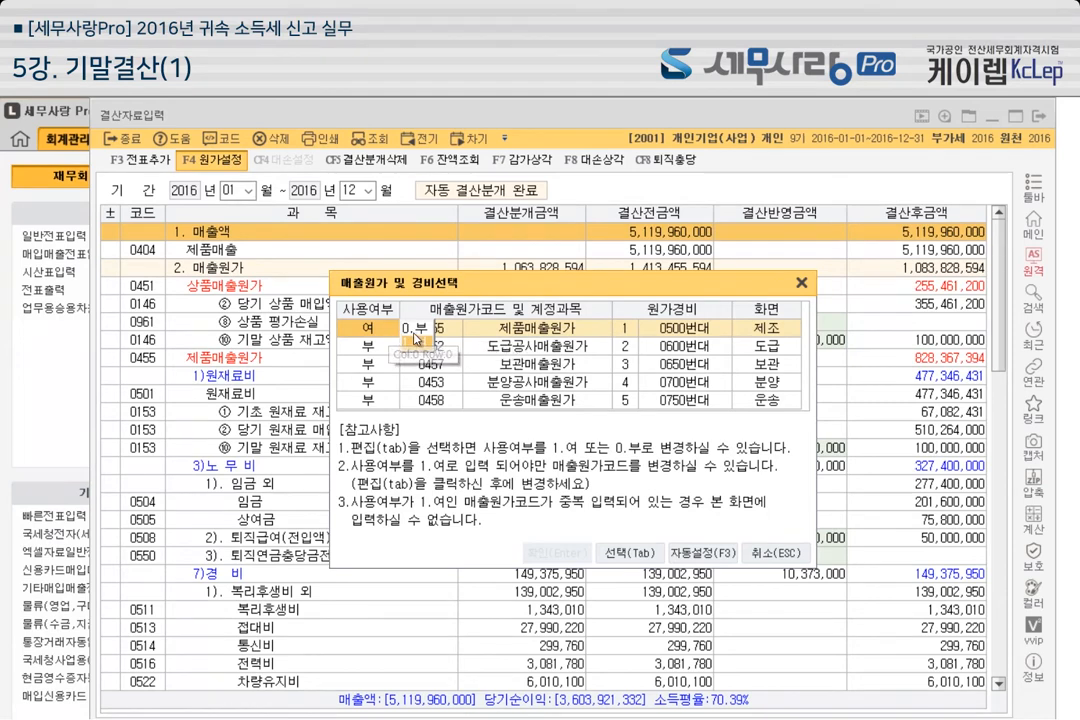
{"action": "left_click", "coordinate": [418, 330]}
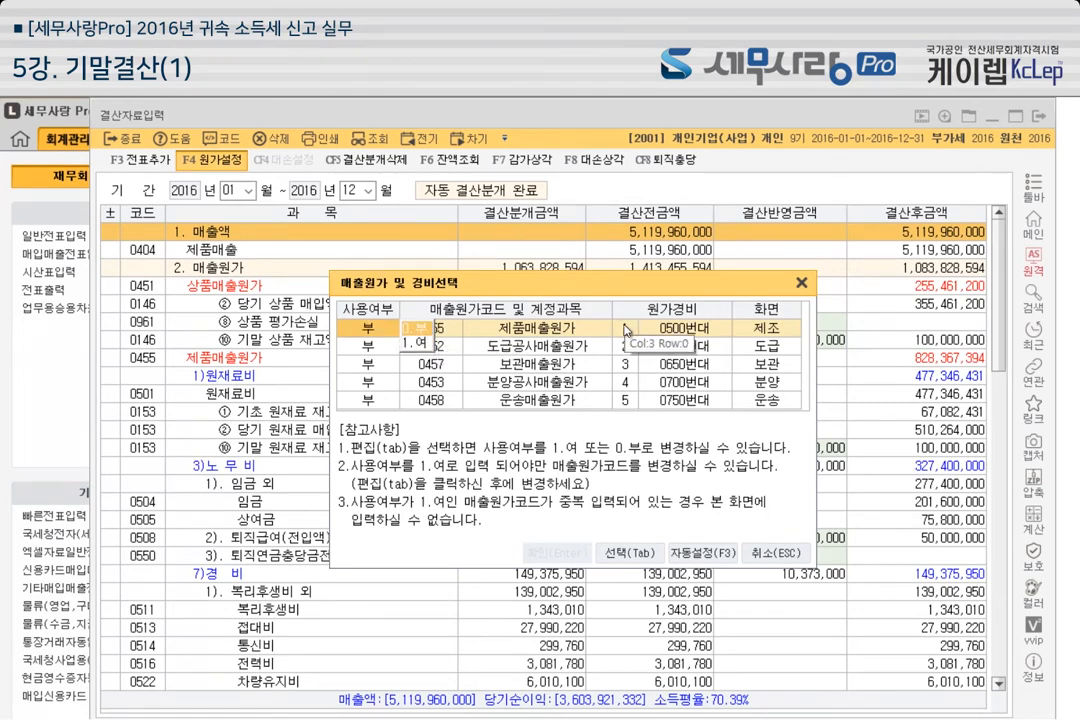
{"action": "left_click", "coordinate": [406, 345]}
{"action": "left_click", "coordinate": [406, 345]}
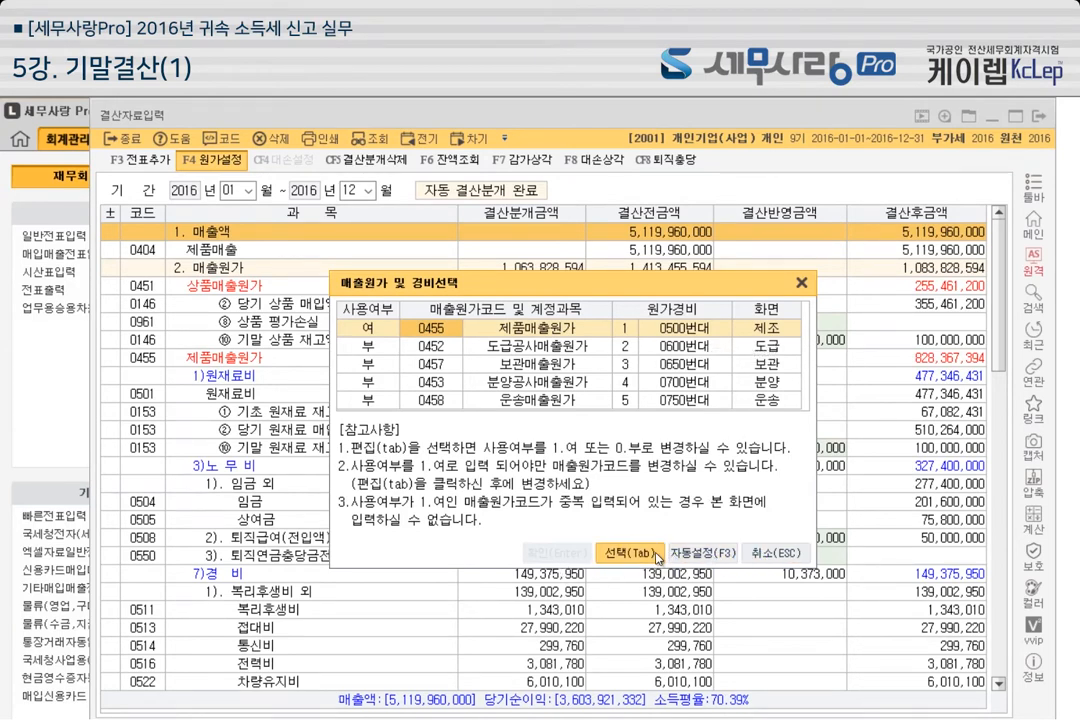
{"action": "left_click", "coordinate": [580, 553]}
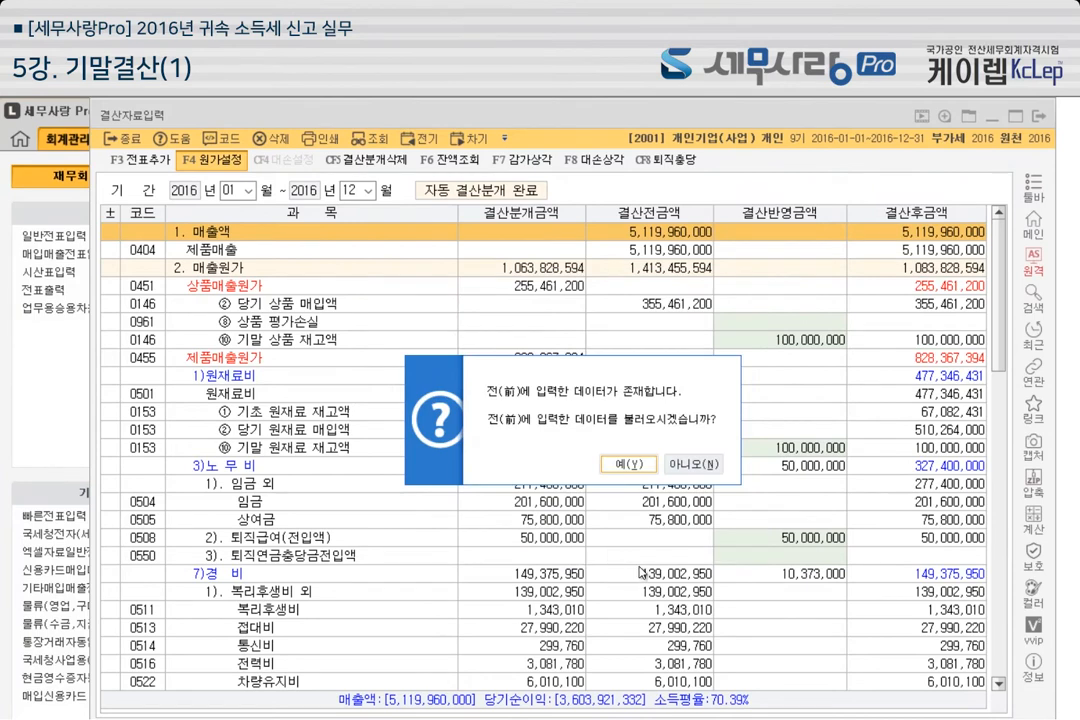
{"action": "left_click", "coordinate": [646, 462]}
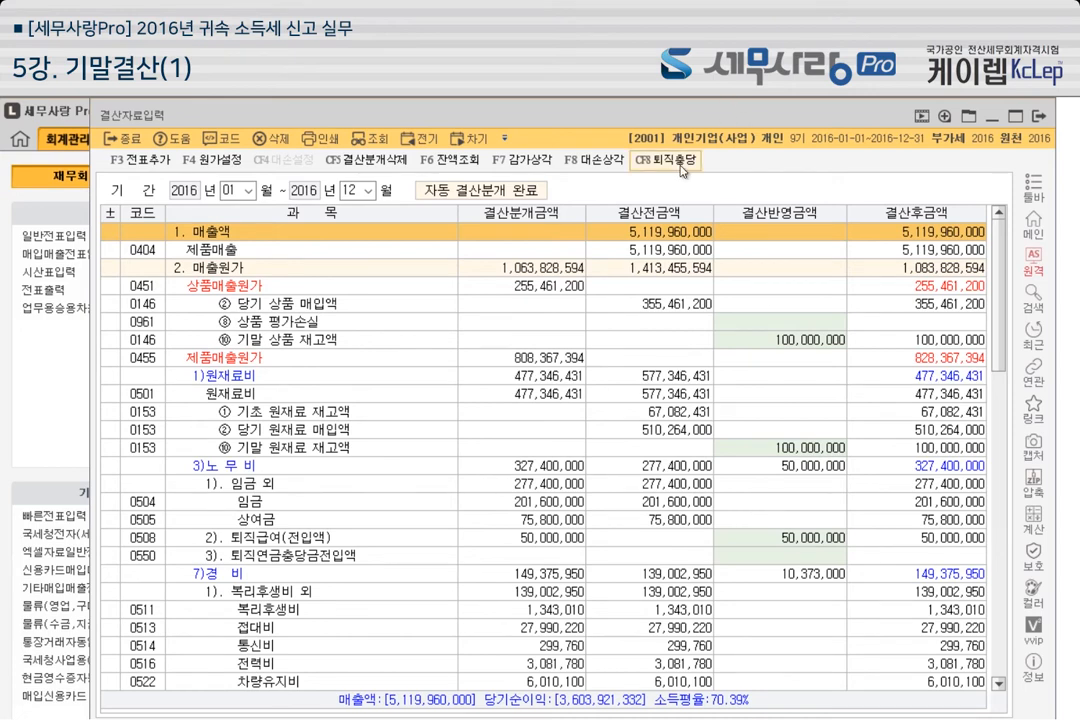
Examine the 결산반영금액 input cells for ending inventories, retirement benefits and depreciation throughout the closing data
{"action": "left_click", "coordinate": [720, 338]}
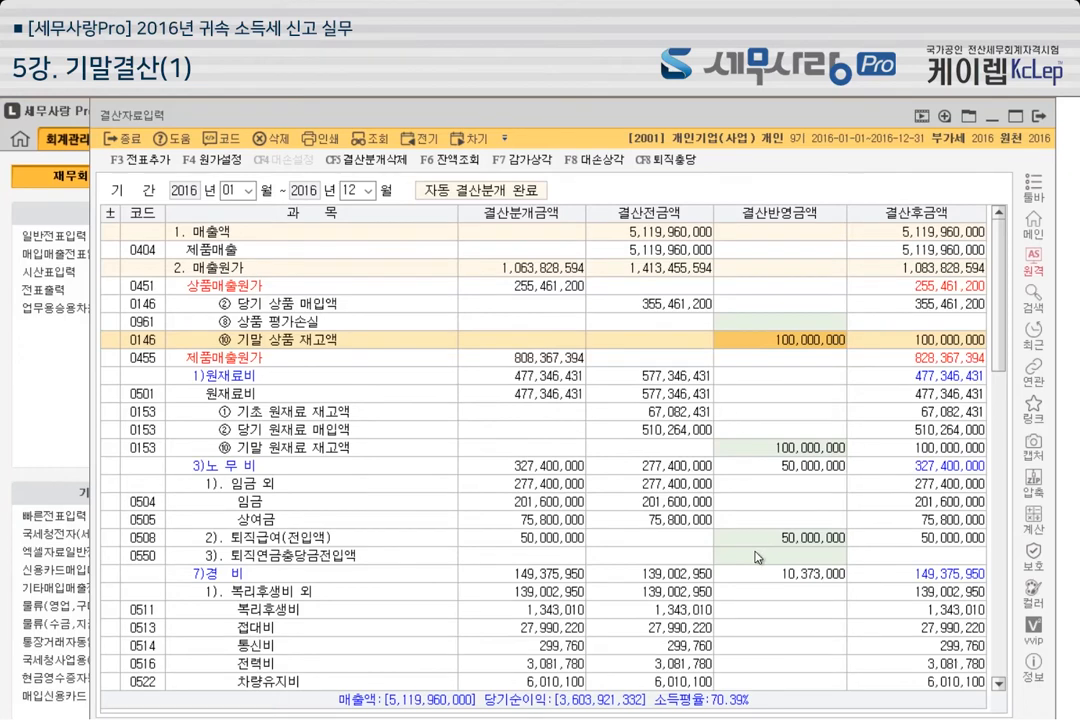
{"action": "left_click", "coordinate": [786, 452]}
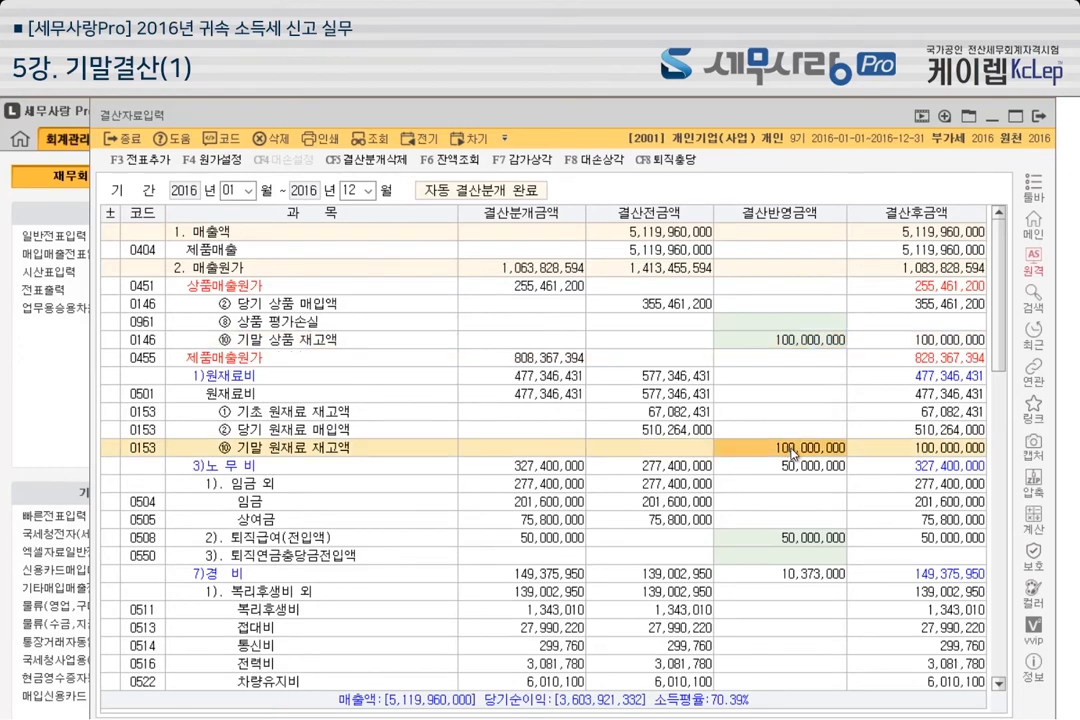
{"action": "scroll", "coordinate": [782, 480], "scroll_direction": "down", "scroll_amount": 6}
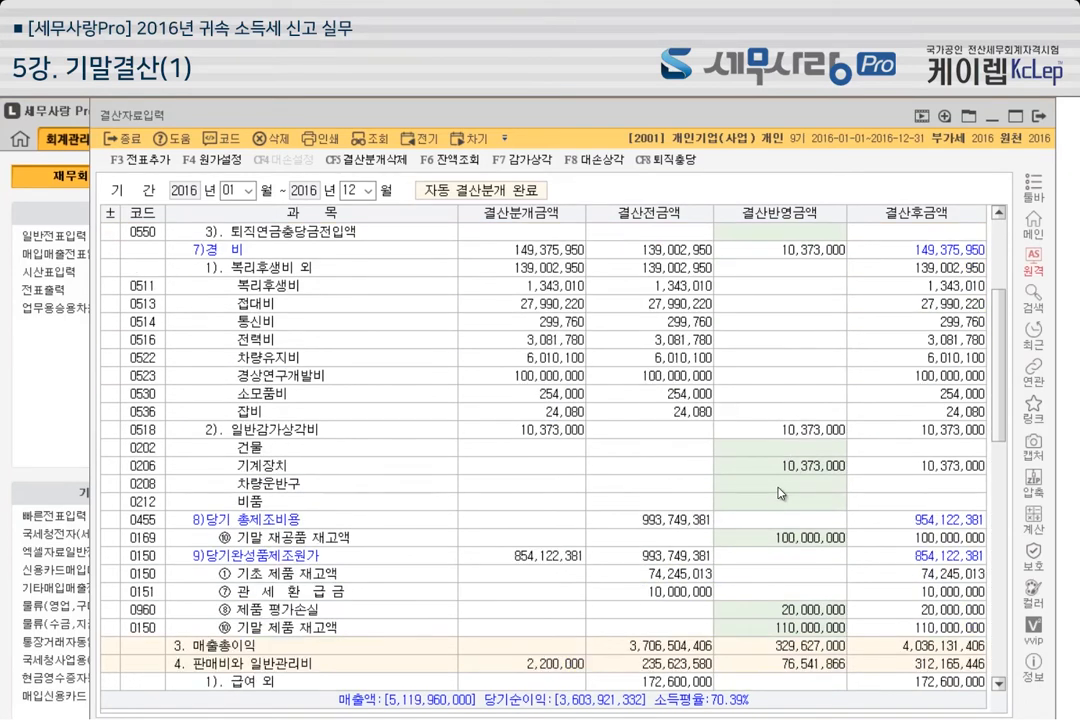
{"action": "scroll", "coordinate": [778, 460], "scroll_direction": "up", "scroll_amount": 6}
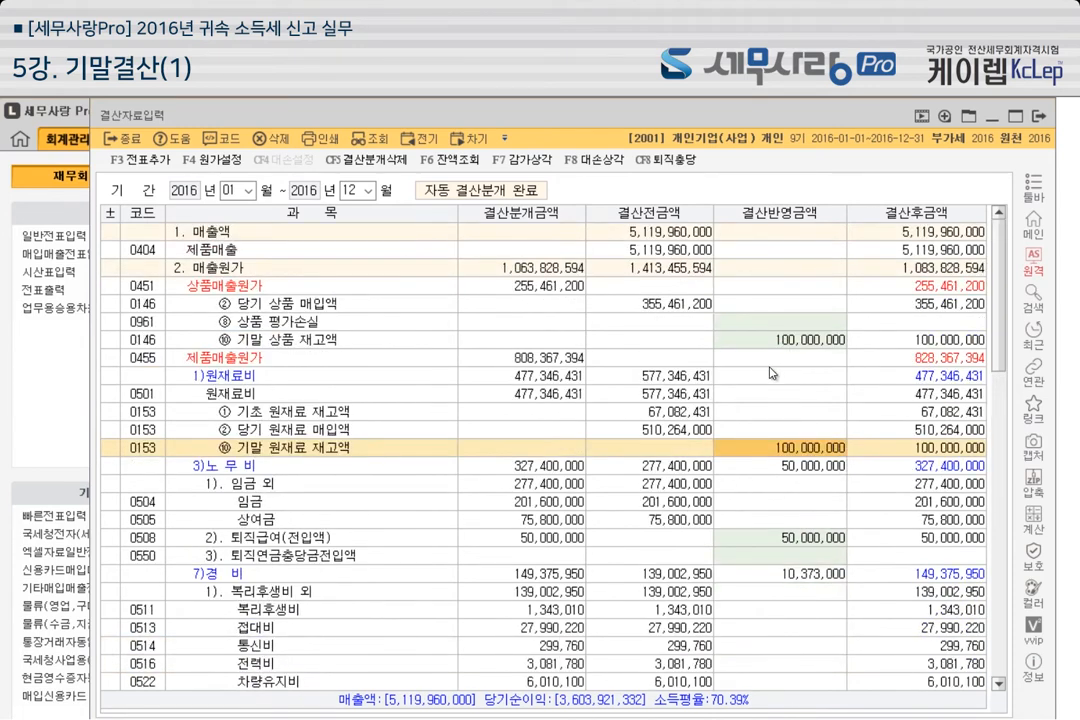
{"action": "left_click", "coordinate": [772, 341]}
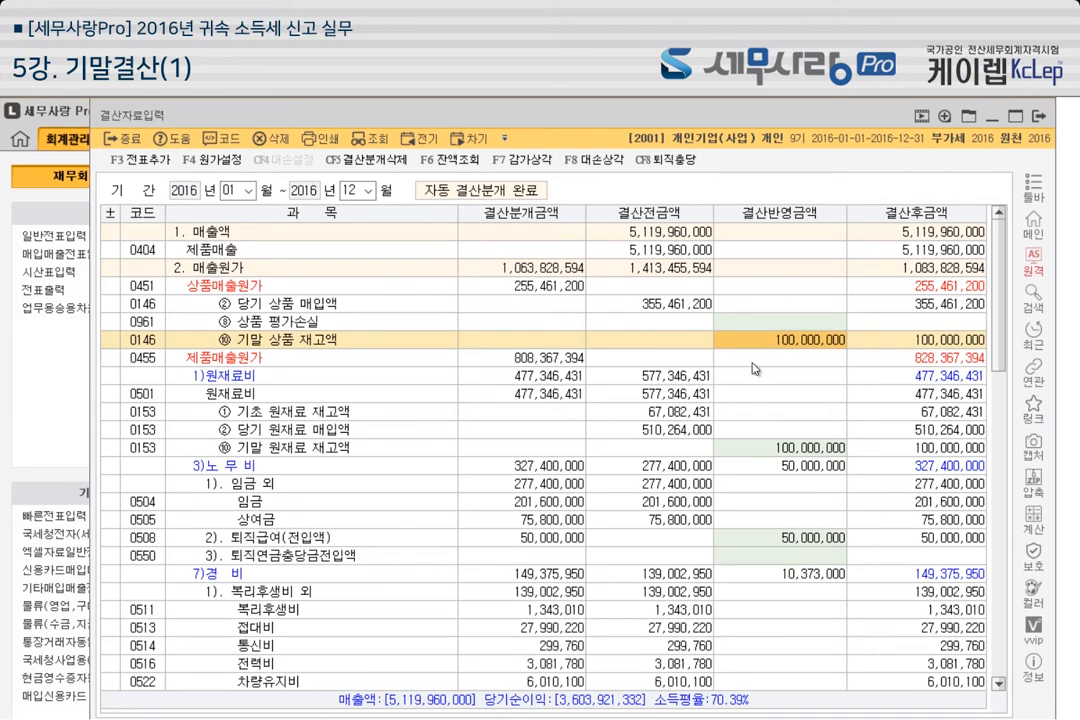
{"action": "scroll", "coordinate": [752, 365], "scroll_direction": "down", "scroll_amount": 3}
{"action": "scroll", "coordinate": [752, 345], "scroll_direction": "up", "scroll_amount": 3}
{"action": "scroll", "coordinate": [749, 340], "scroll_direction": "down", "scroll_amount": 6}
{"action": "scroll", "coordinate": [752, 340], "scroll_direction": "down", "scroll_amount": 5}
{"action": "scroll", "coordinate": [745, 335], "scroll_direction": "up", "scroll_amount": 11}
{"action": "left_click", "coordinate": [736, 339]}
Open the 감가상각 closing amounts with the saved data applied, and bring the main menu to the front
{"action": "left_click_drag", "start_coordinate": [578, 120], "coordinate": [554, 120]}
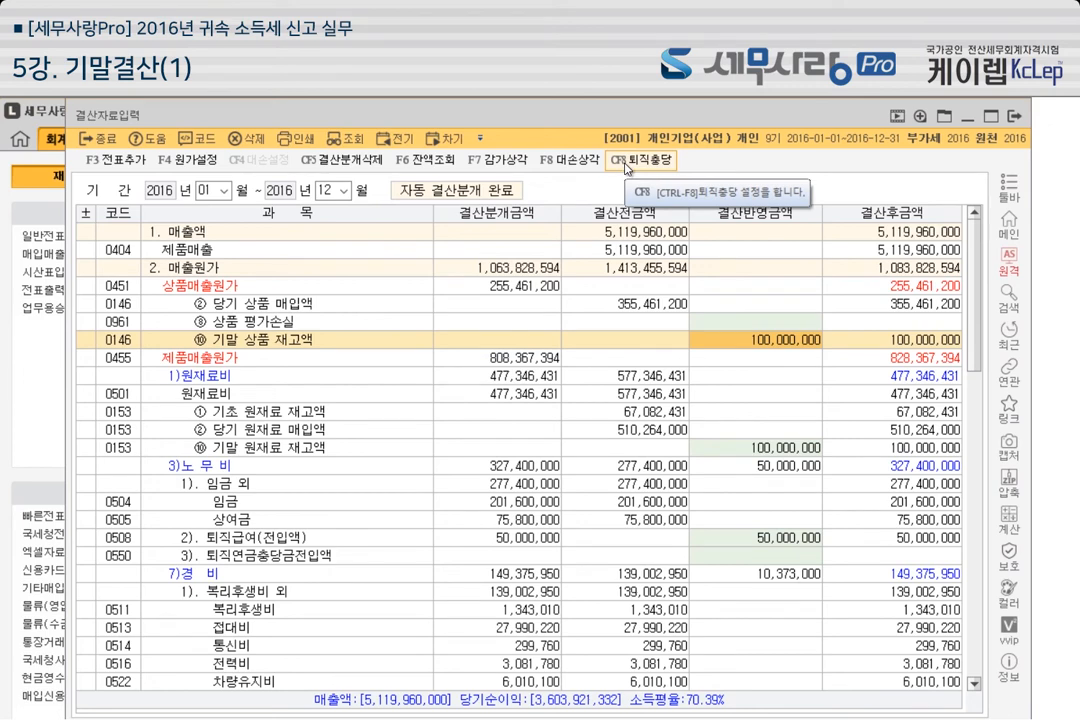
{"action": "left_click", "coordinate": [486, 165]}
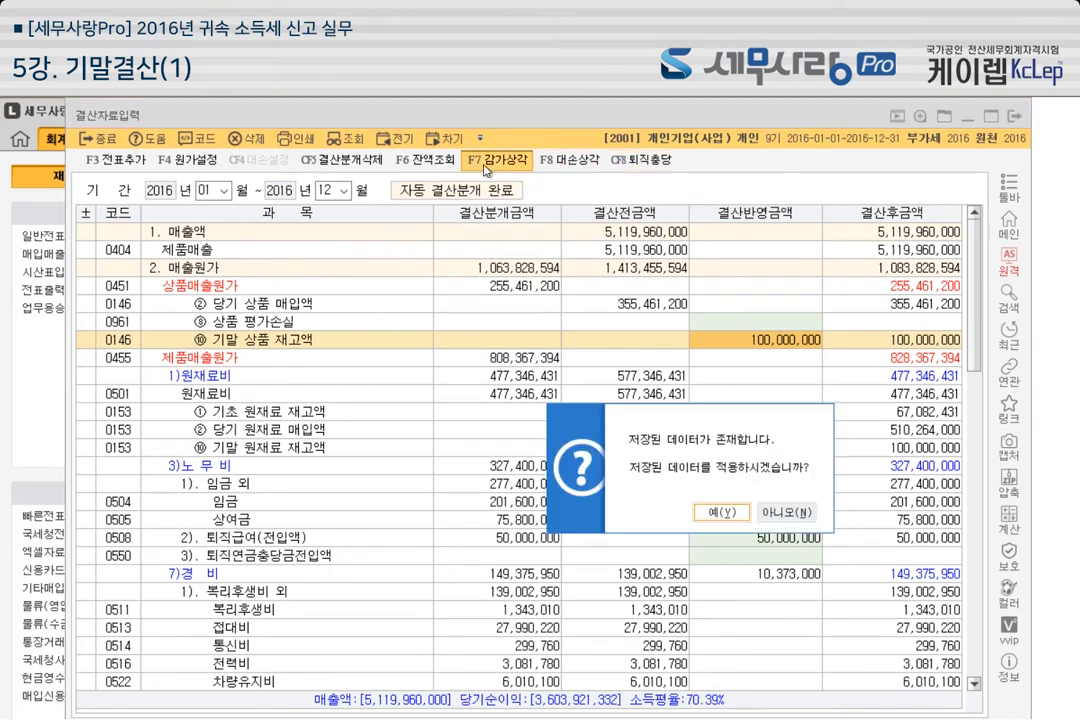
{"action": "key", "text": "Return"}
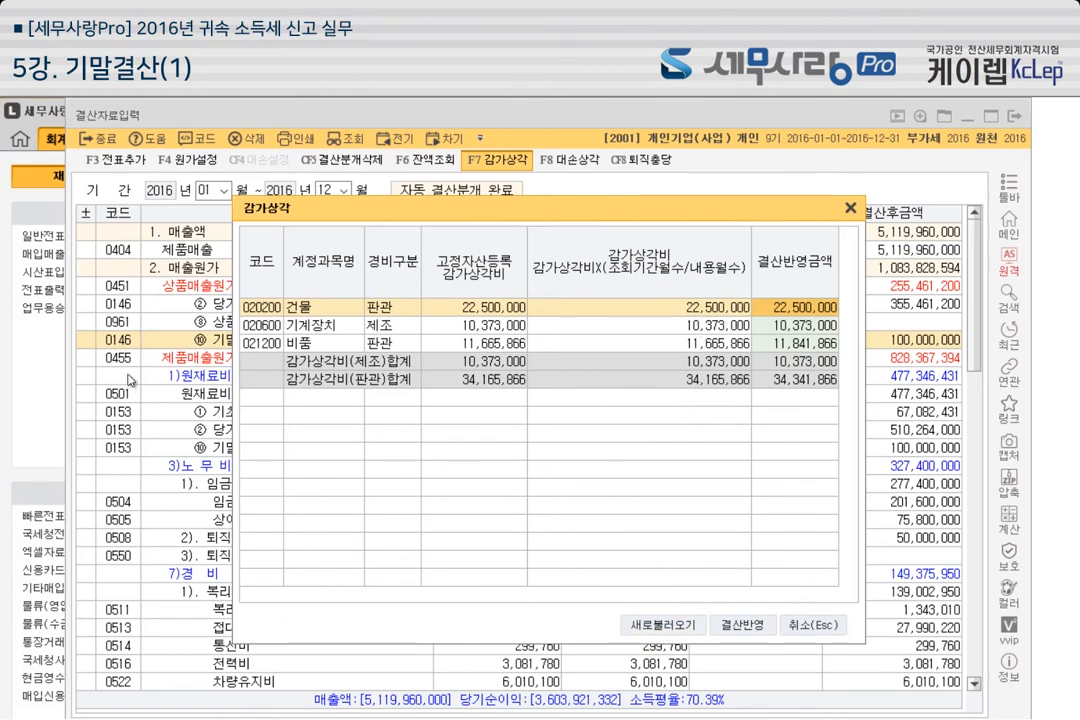
{"action": "left_click", "coordinate": [22, 300]}
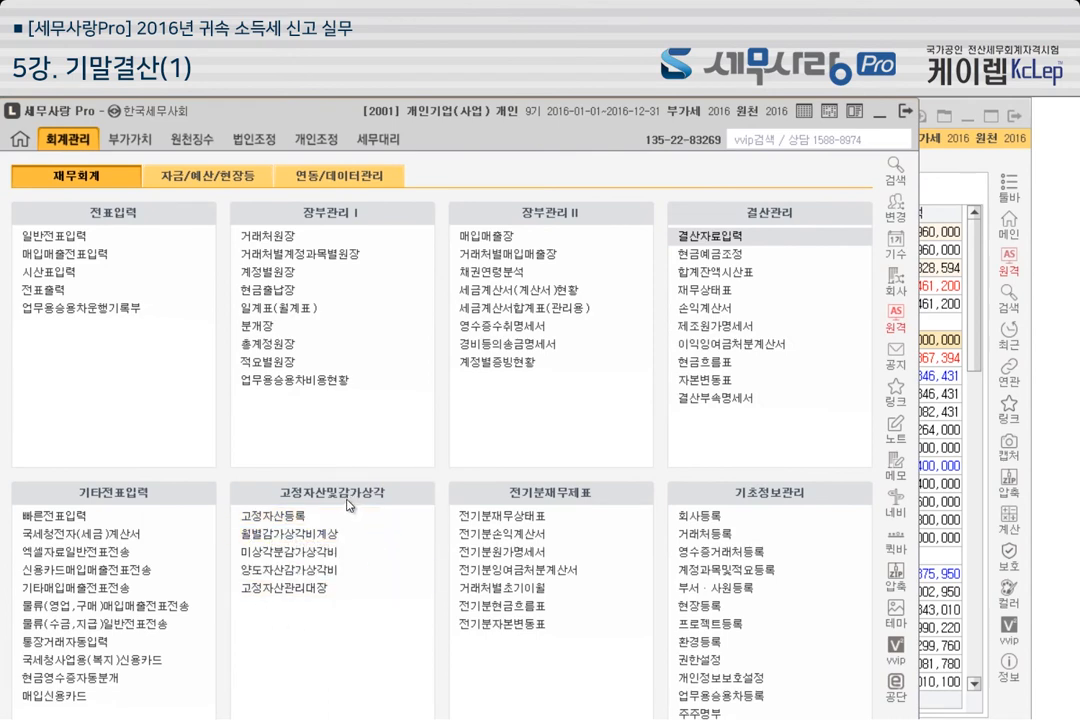
Compare the 감가상각 closing amounts with the 고정자산및감가상각 items in the main menu, and close the depreciation window without applying it
{"action": "left_click", "coordinate": [965, 183]}
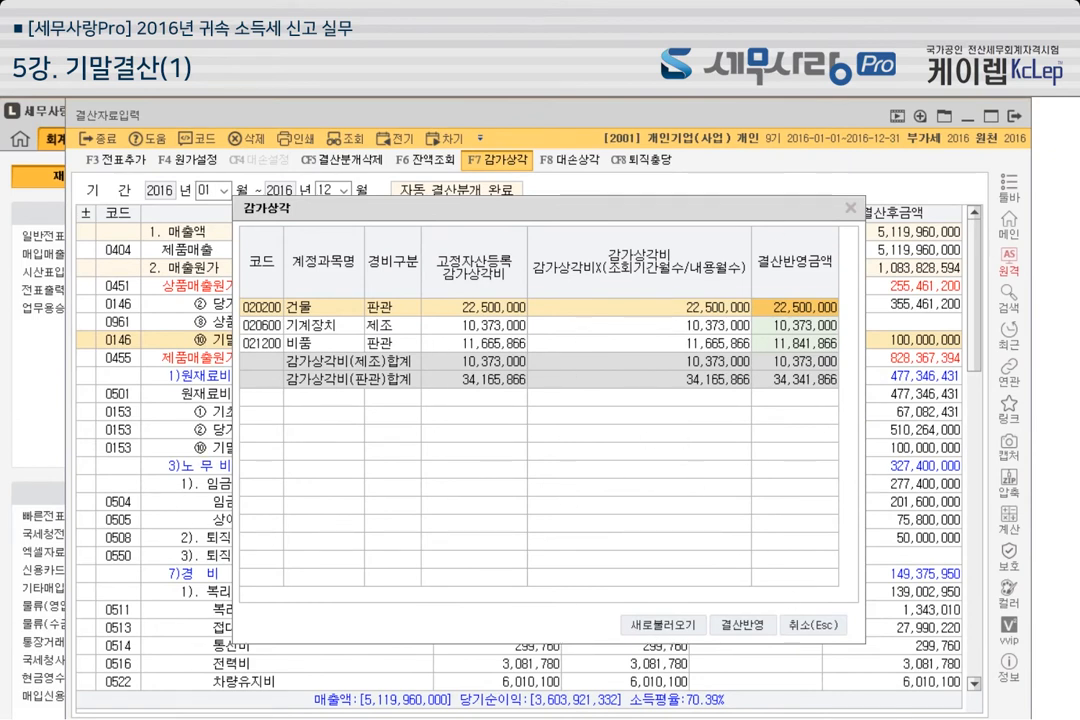
{"action": "left_click", "coordinate": [52, 345]}
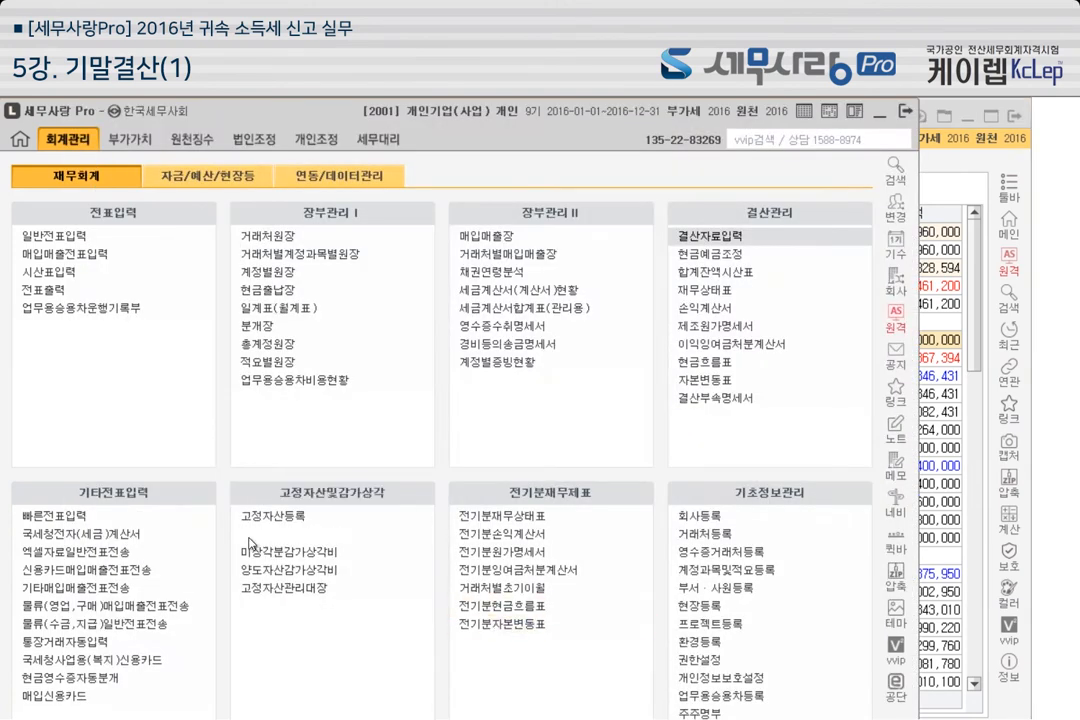
{"action": "left_click", "coordinate": [989, 188]}
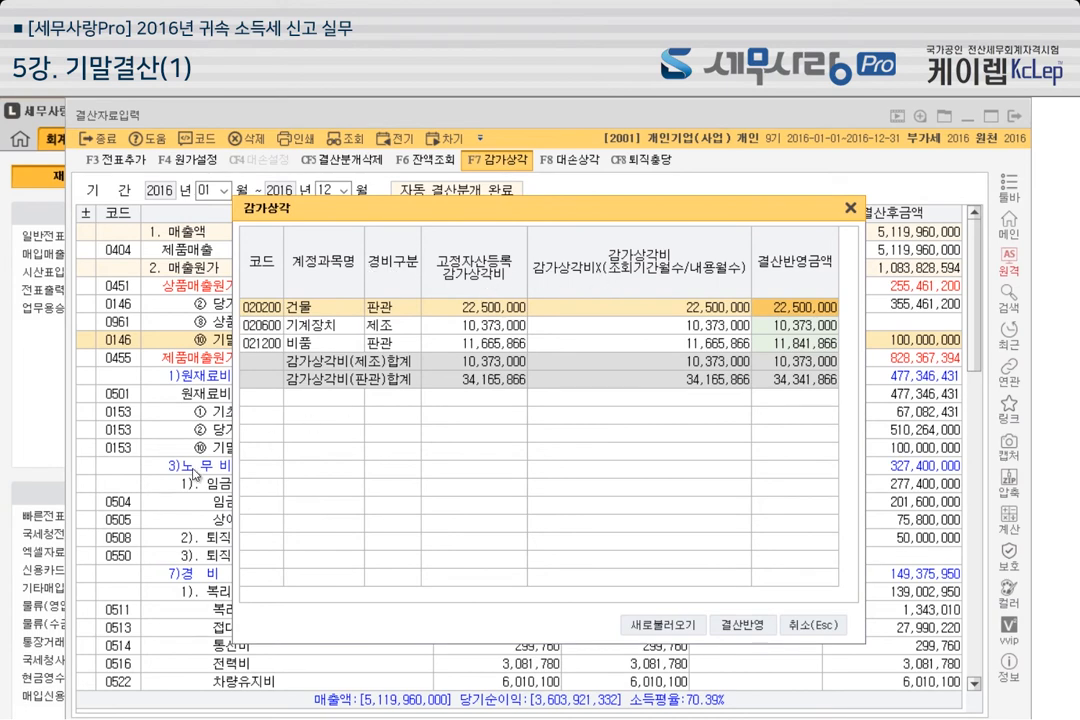
{"action": "left_click", "coordinate": [32, 375]}
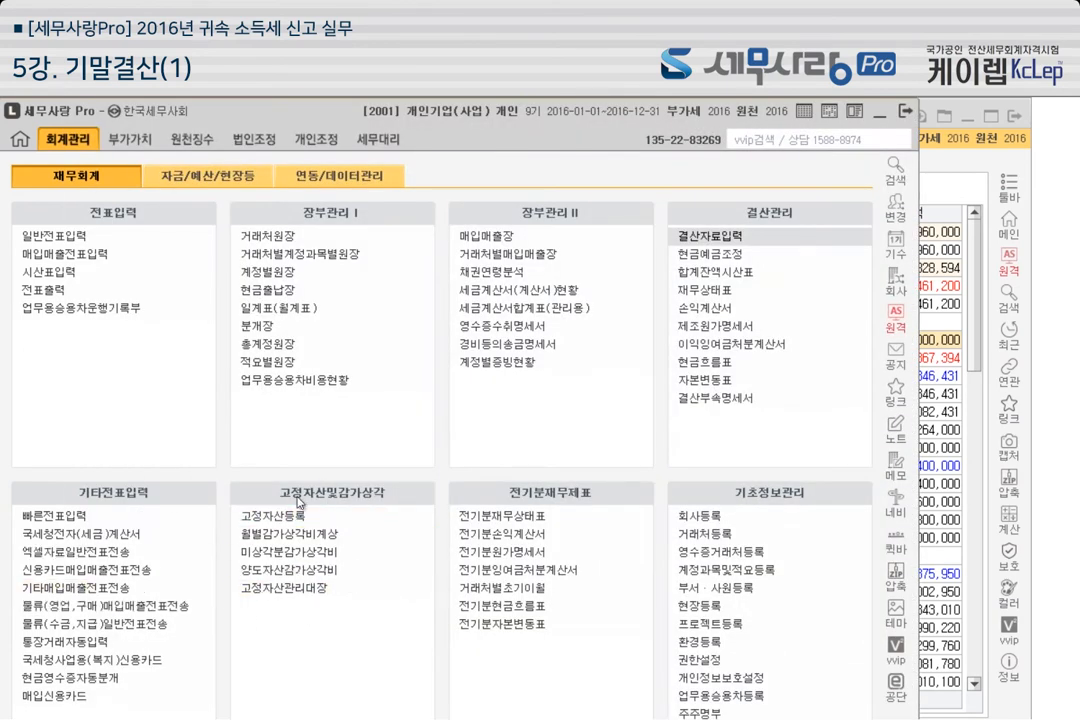
{"action": "left_click", "coordinate": [953, 187]}
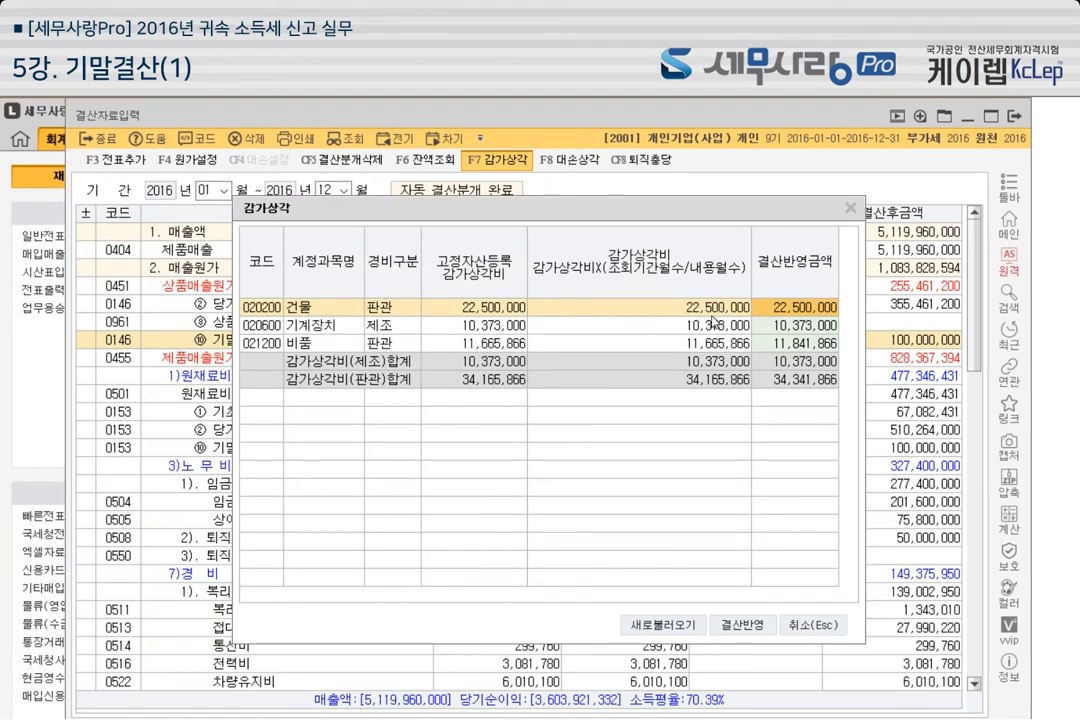
{"action": "left_click", "coordinate": [850, 206]}
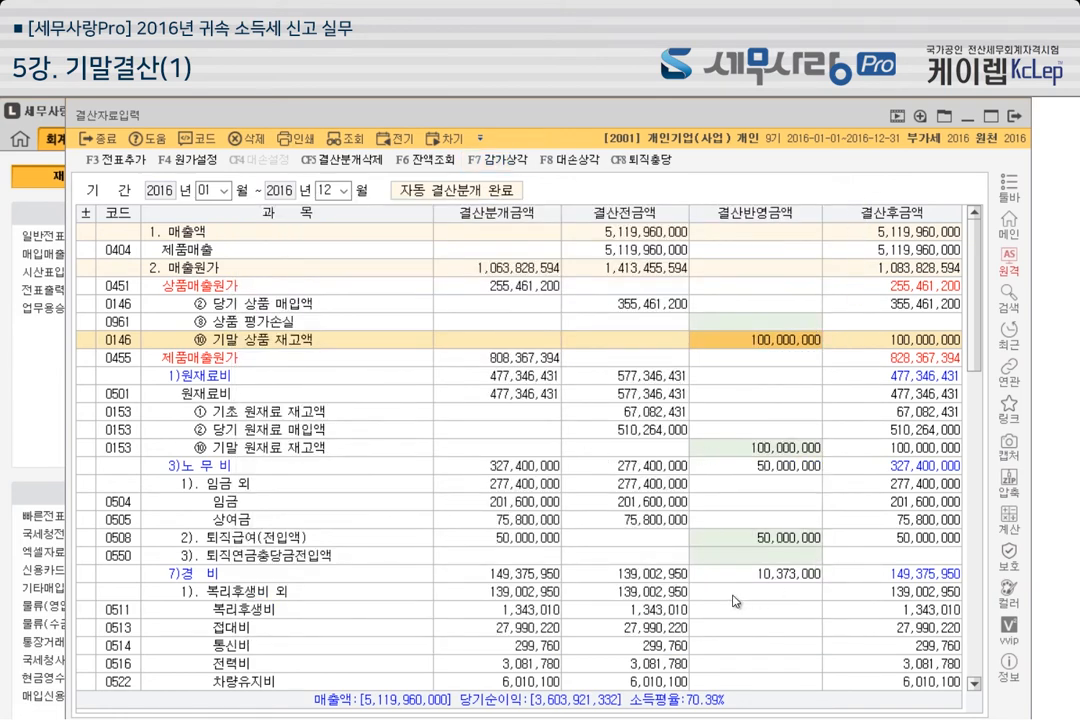
Examine the 결산반영금액 depreciation cells for 건물 and the other assets under manufacturing expenses and 판매비와 일반관리비
{"action": "scroll", "coordinate": [483, 443], "scroll_direction": "down", "scroll_amount": 3}
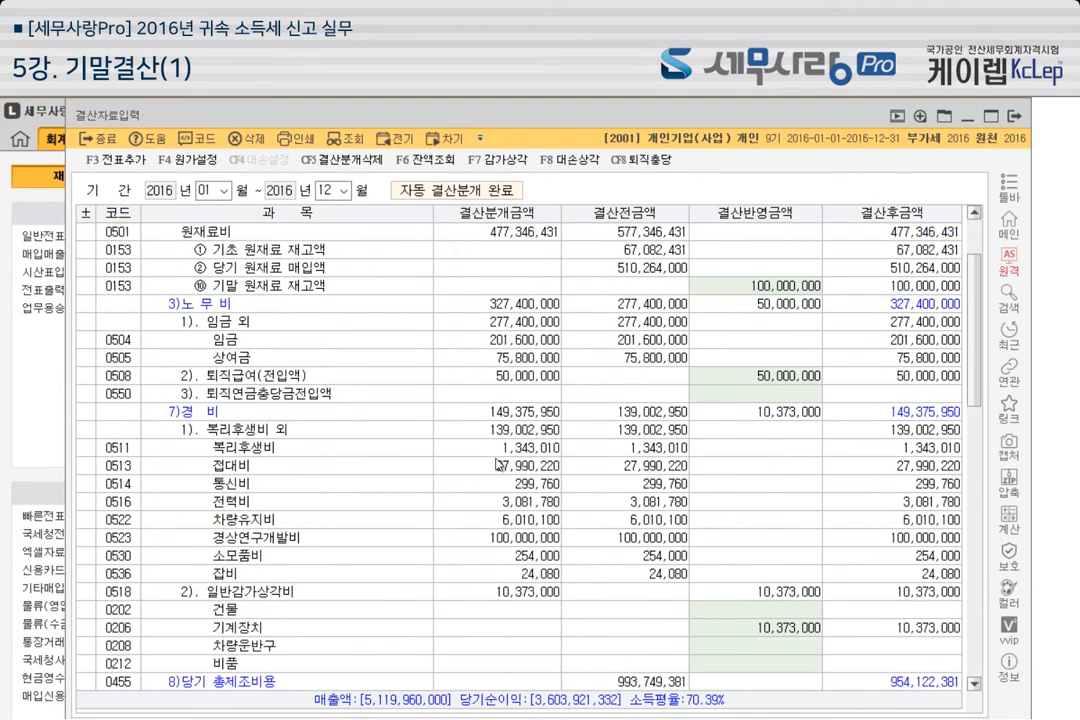
{"action": "left_click", "coordinate": [752, 610]}
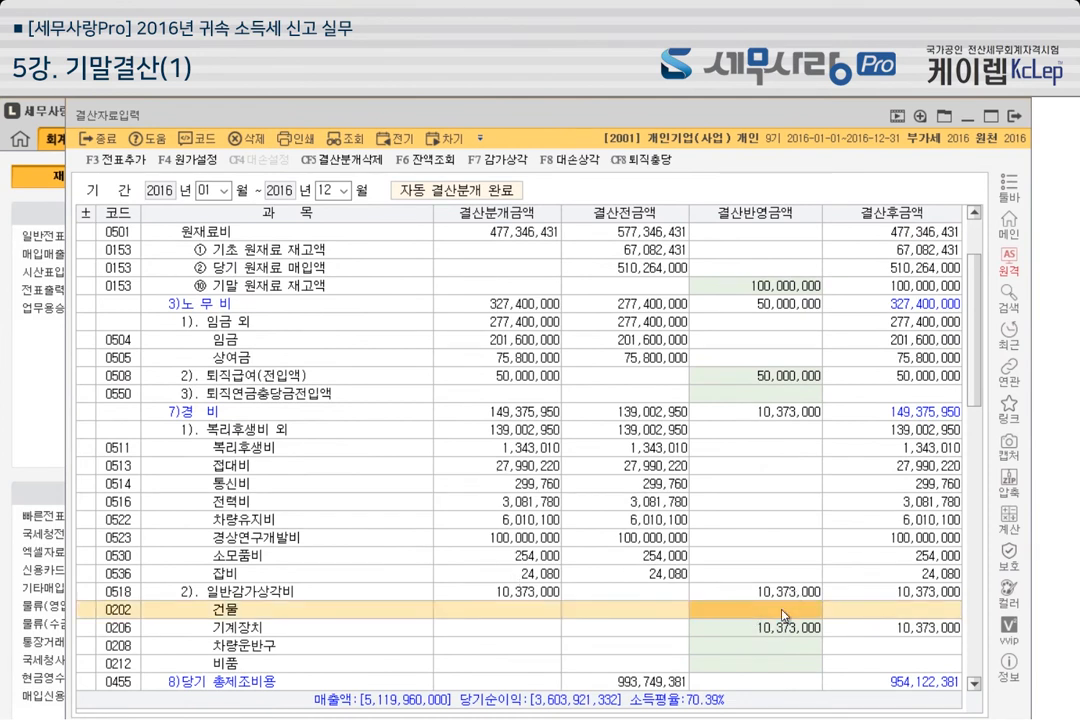
{"action": "scroll", "coordinate": [593, 570], "scroll_direction": "down", "scroll_amount": 8}
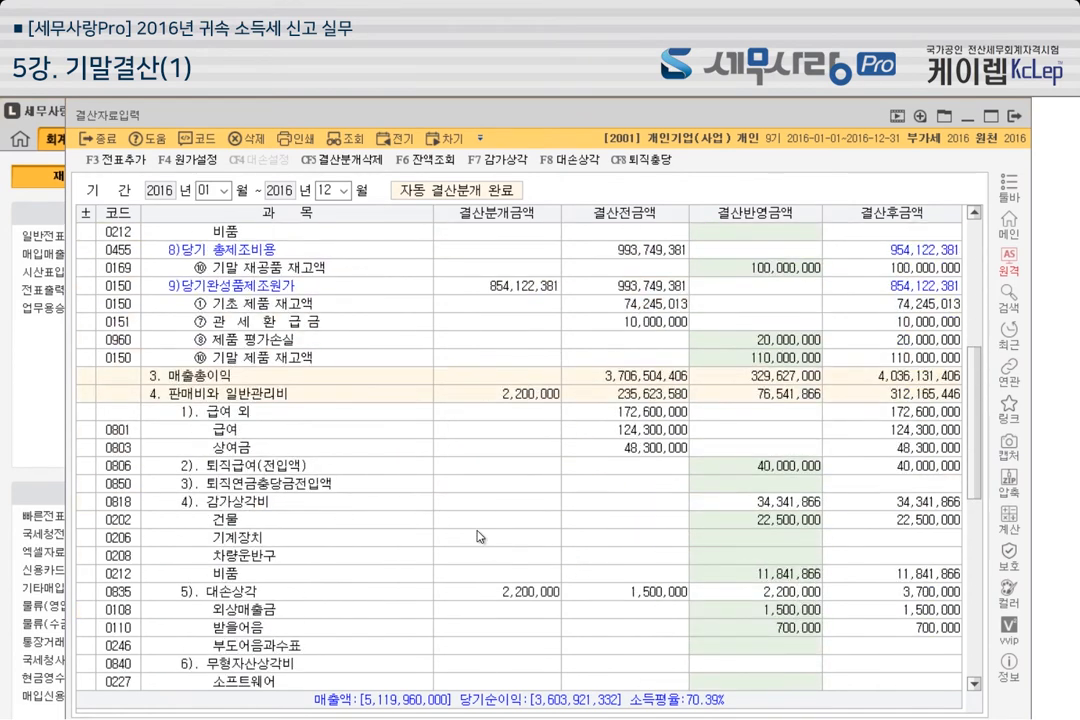
{"action": "left_click", "coordinate": [737, 525]}
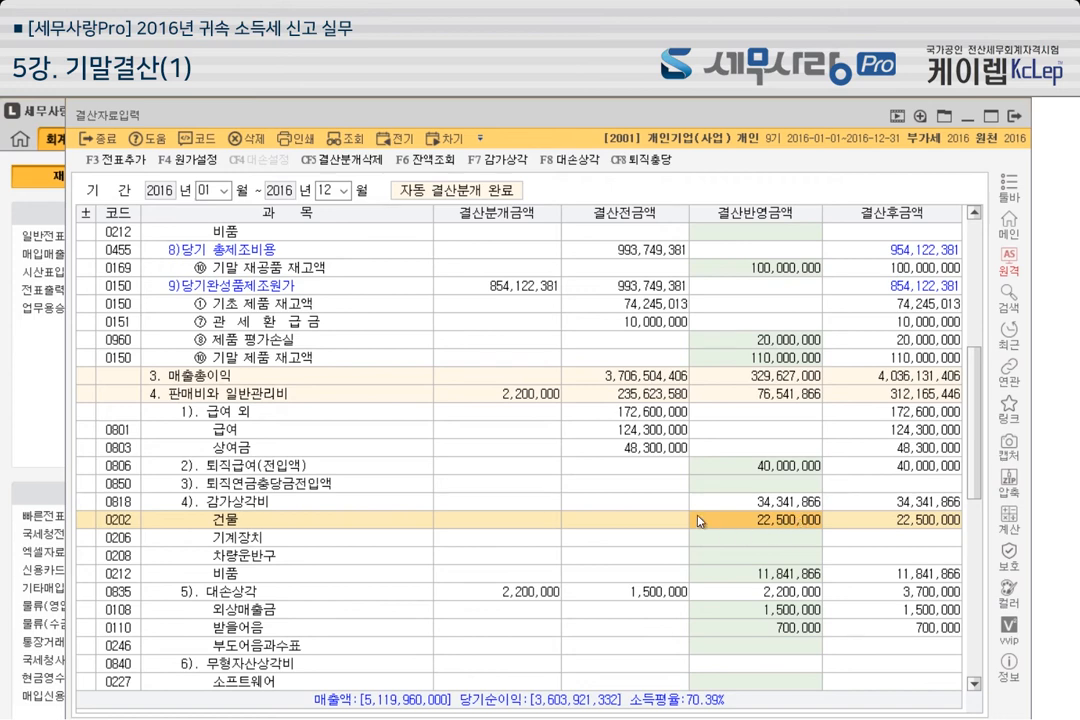
{"action": "scroll", "coordinate": [232, 521], "scroll_direction": "up", "scroll_amount": 5}
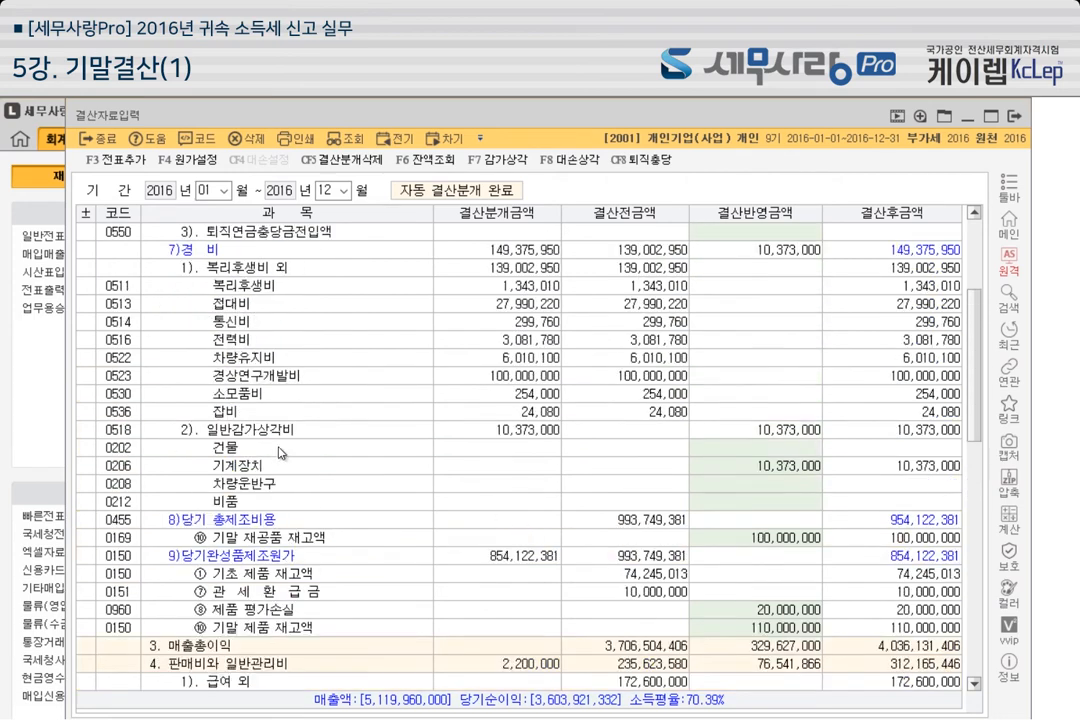
{"action": "left_click", "coordinate": [761, 451]}
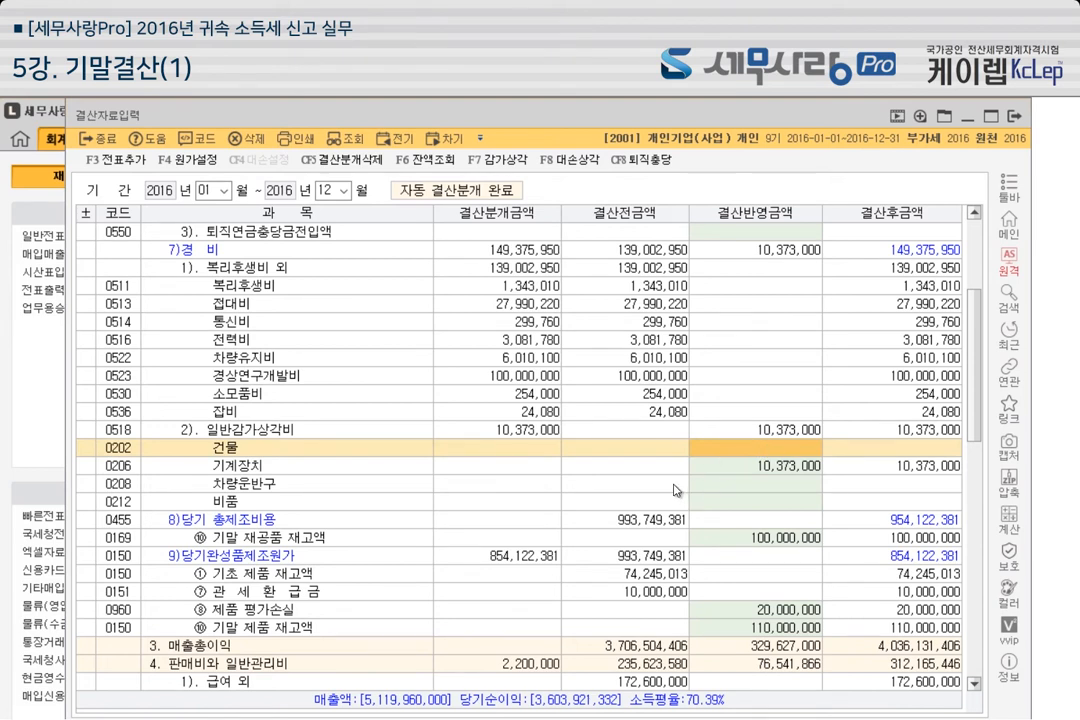
View the 감가상각 closing amounts again using the saved data, and close the window without applying them
{"action": "left_click", "coordinate": [503, 162]}
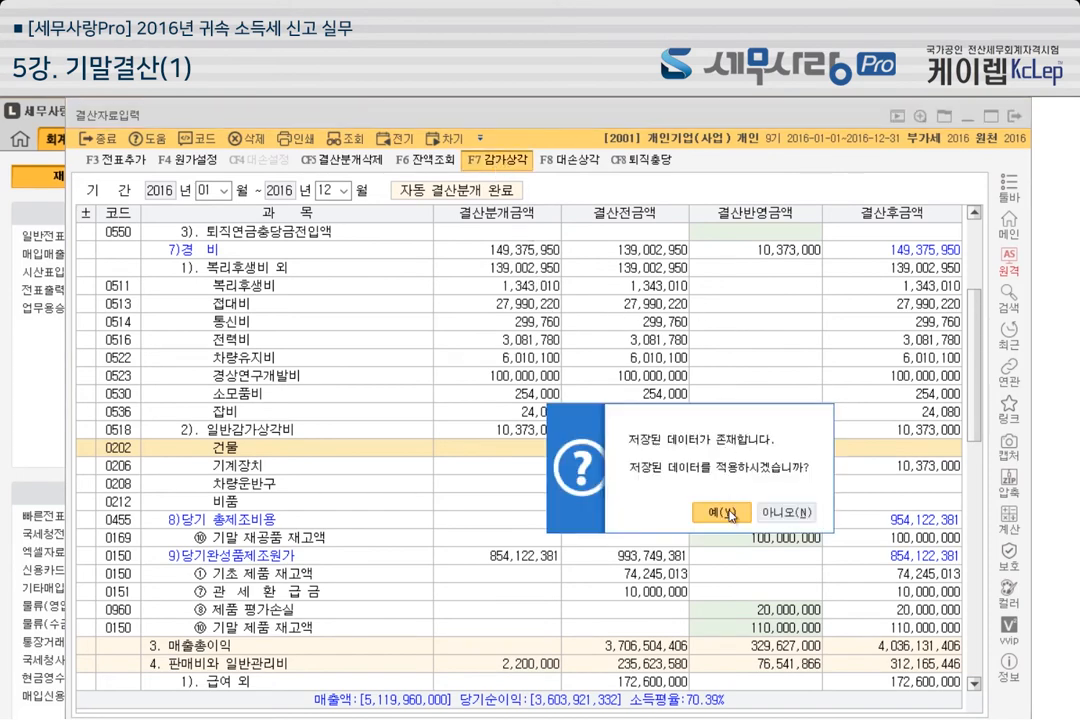
{"action": "left_click", "coordinate": [729, 514]}
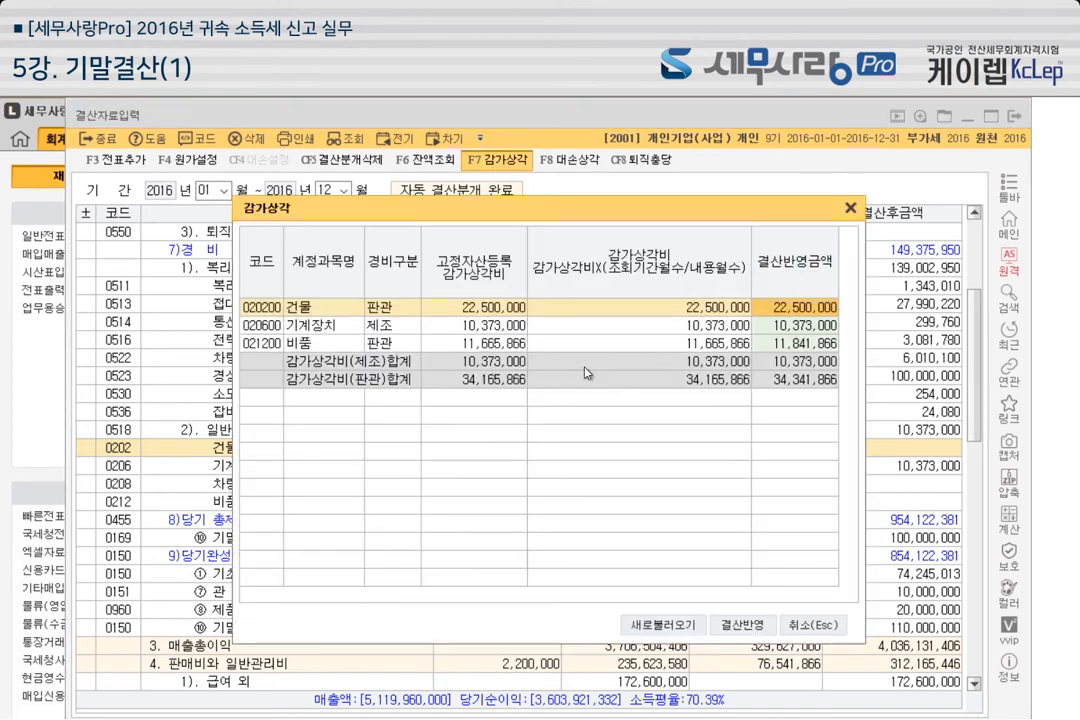
{"action": "left_click", "coordinate": [851, 209]}
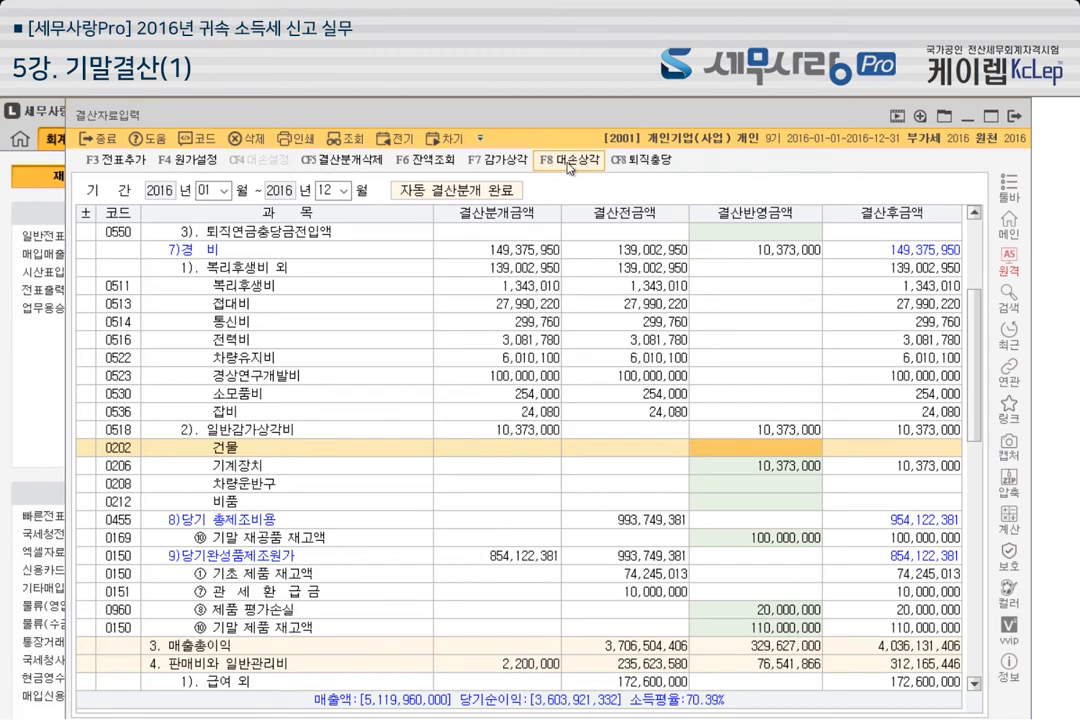
Review the 대손상각 bad-debt rate and additional allowance amounts using the saved data, and close the window without applying them
{"action": "left_click", "coordinate": [566, 168]}
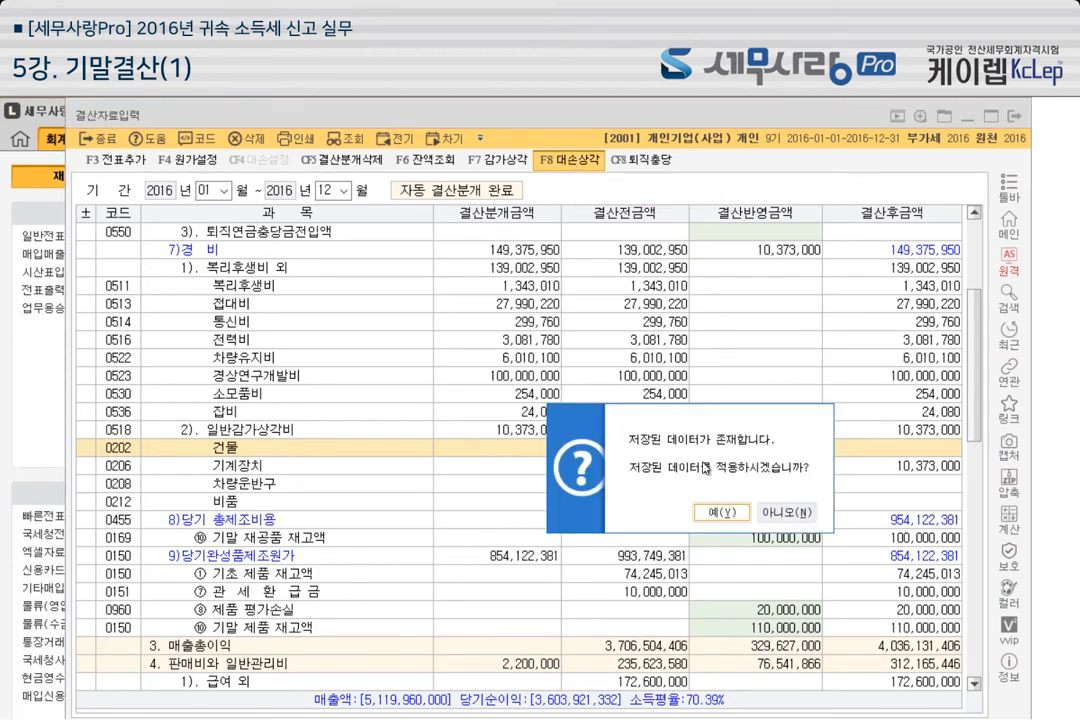
{"action": "left_click", "coordinate": [722, 512]}
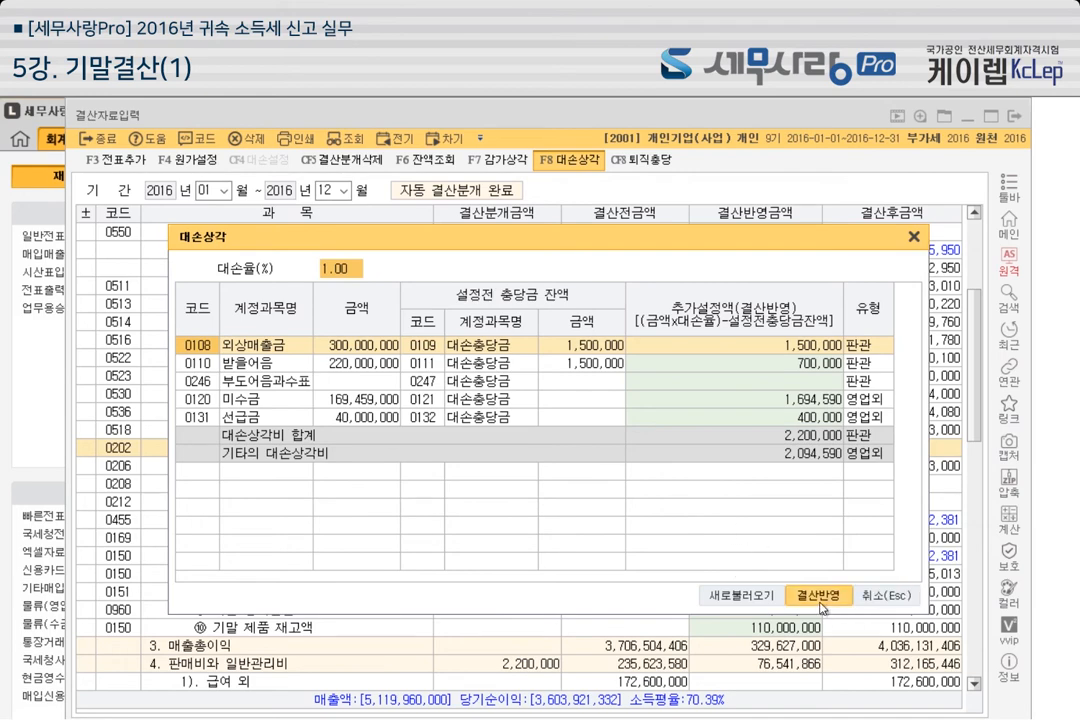
{"action": "left_click", "coordinate": [914, 237]}
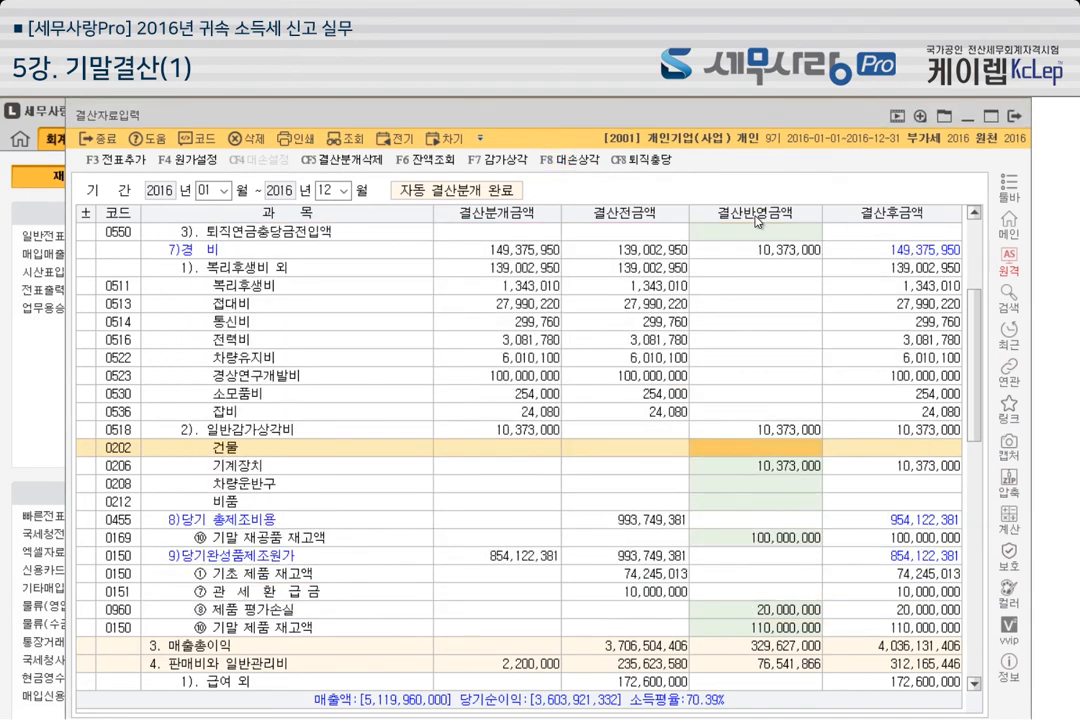
Review the 퇴직충당부채 retirement benefit estimates and additional amounts using the saved data, and close the window without applying them
{"action": "left_click", "coordinate": [652, 162]}
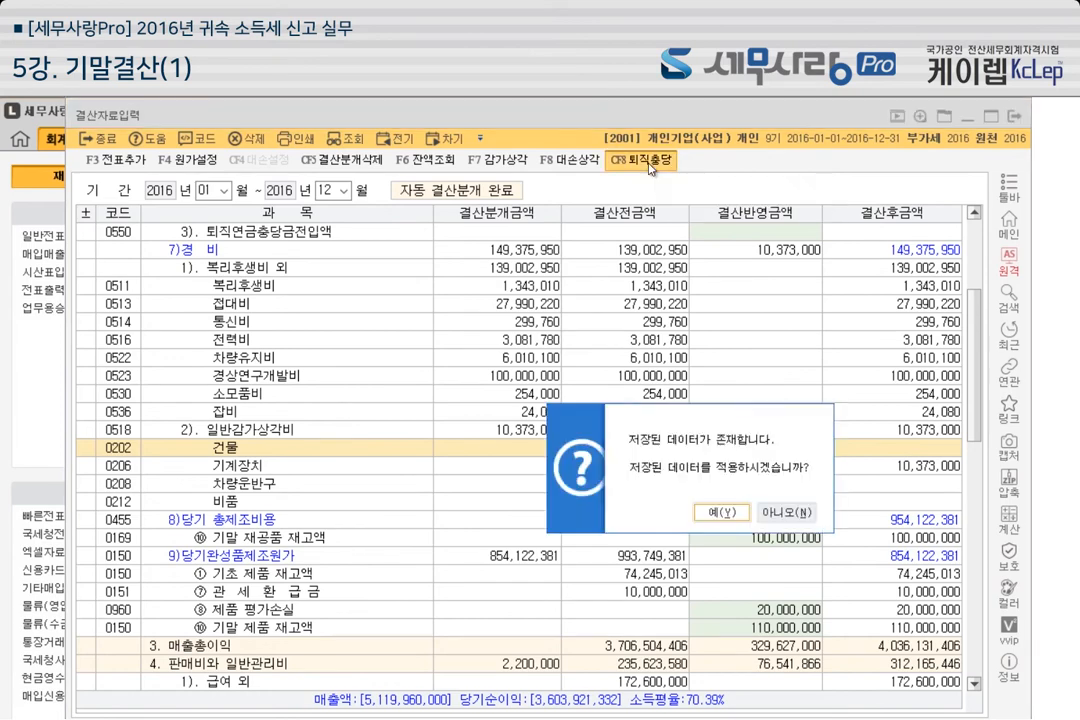
{"action": "key", "text": "Return"}
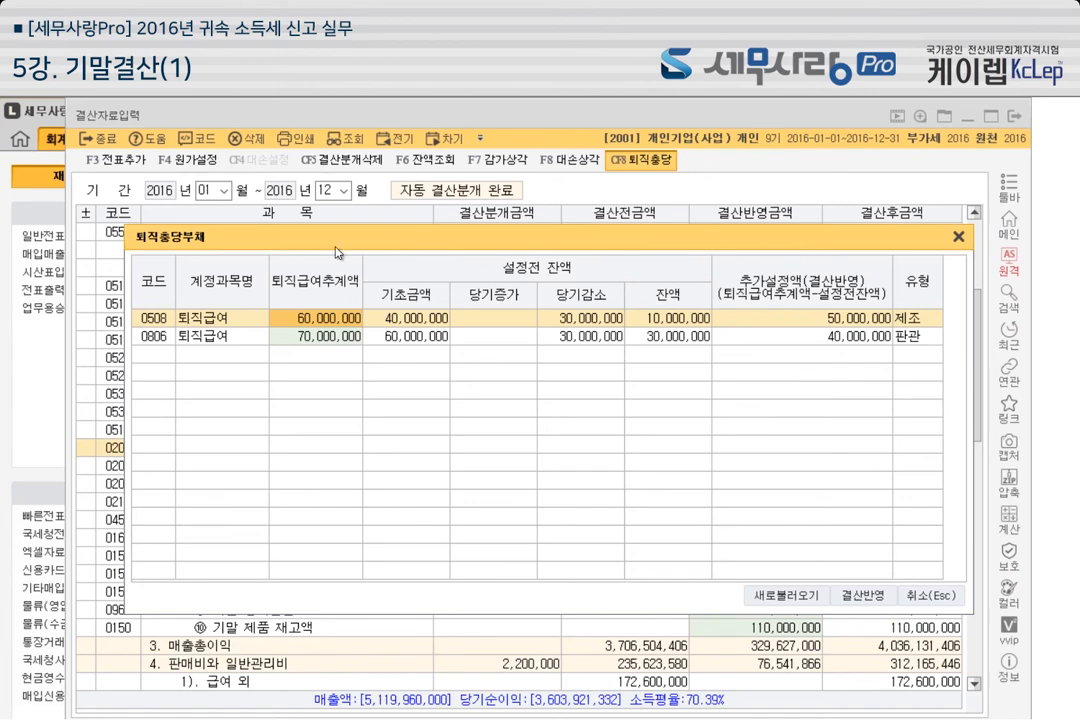
{"action": "left_click", "coordinate": [42, 150]}
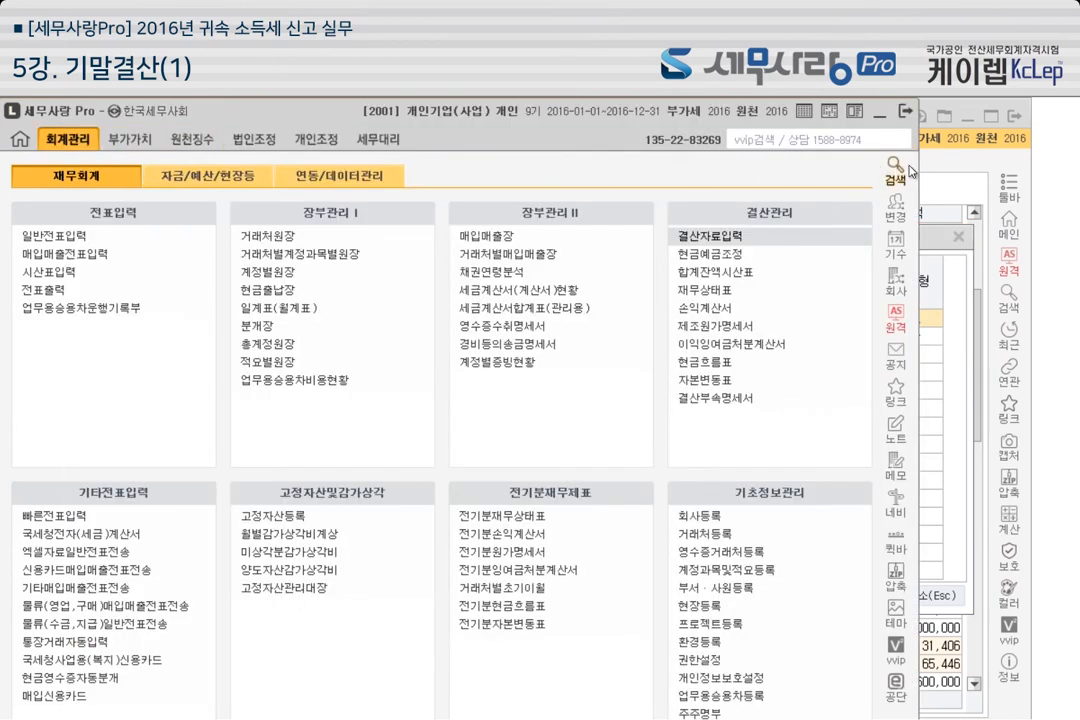
{"action": "left_click", "coordinate": [980, 157]}
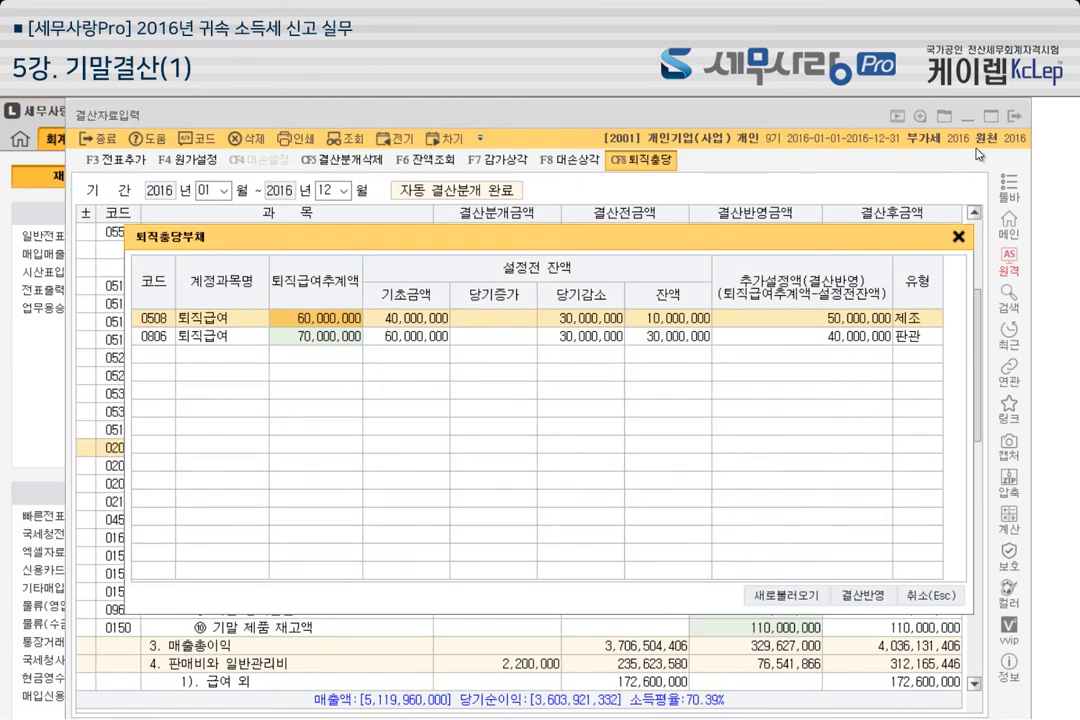
{"action": "left_click", "coordinate": [958, 237]}
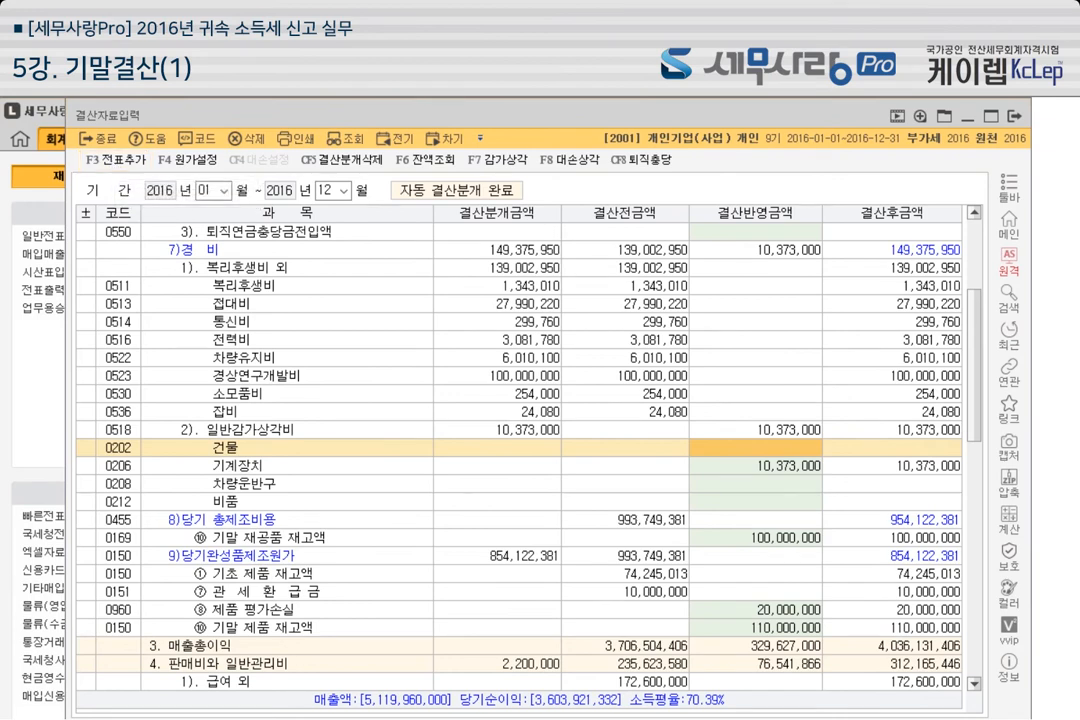
Open 일반전표입력 from the main menu and retrieve the vouchers dated December 31, 2016
{"action": "key", "text": "alt+Tab"}
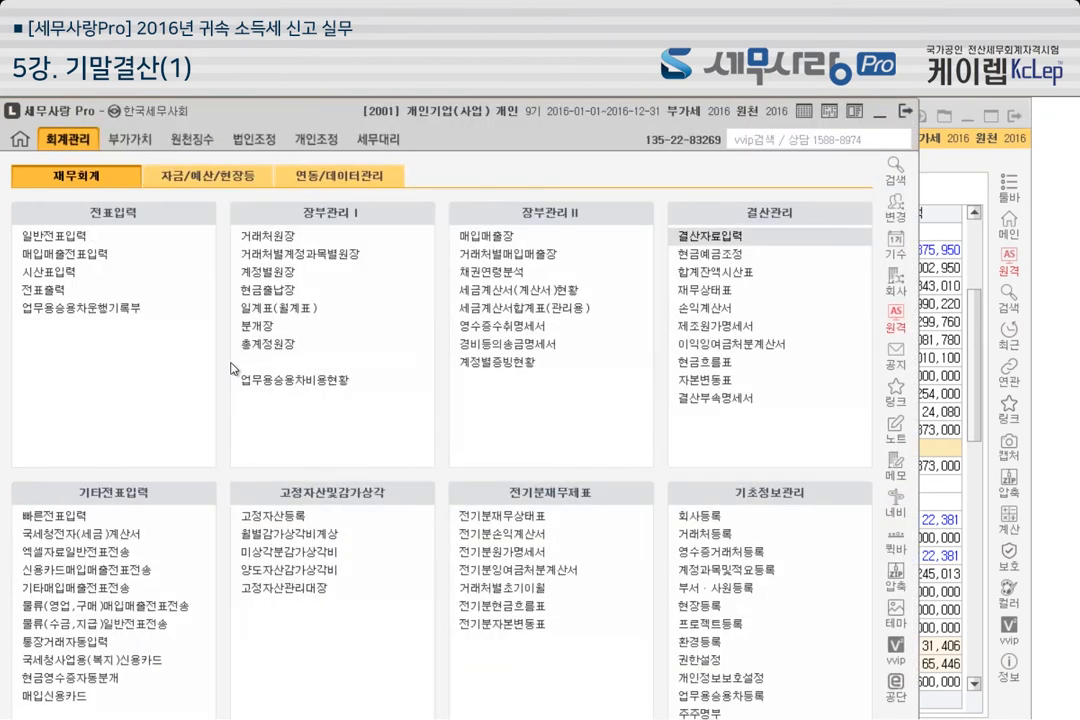
{"action": "left_click", "coordinate": [92, 242]}
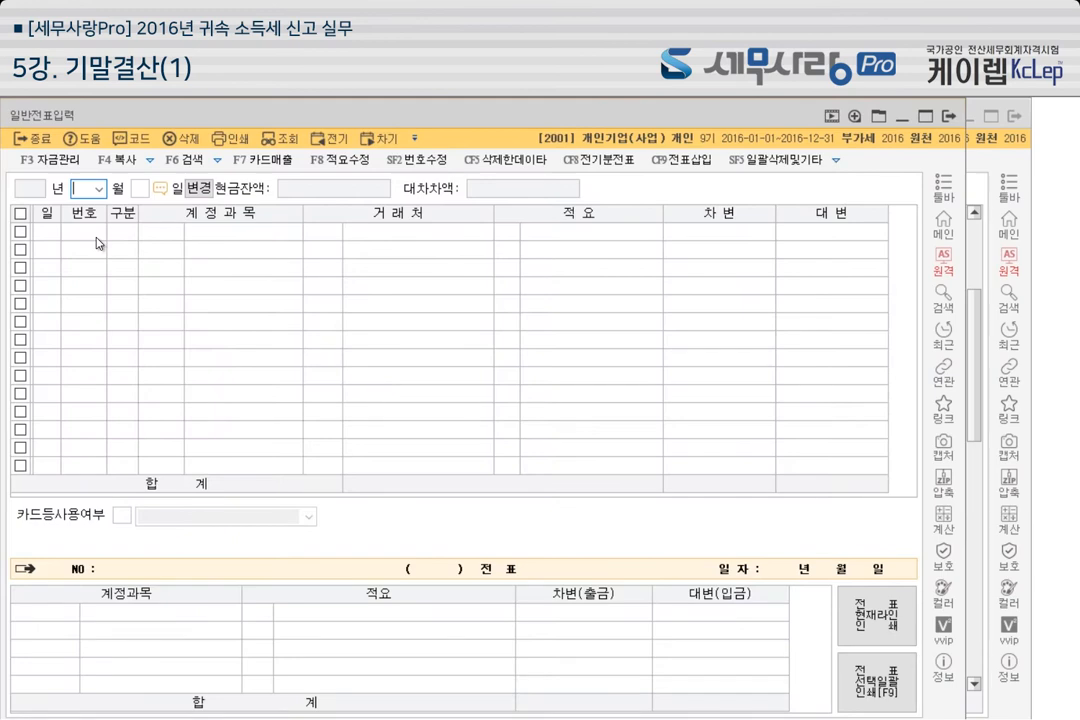
{"action": "type", "text": "1231"}
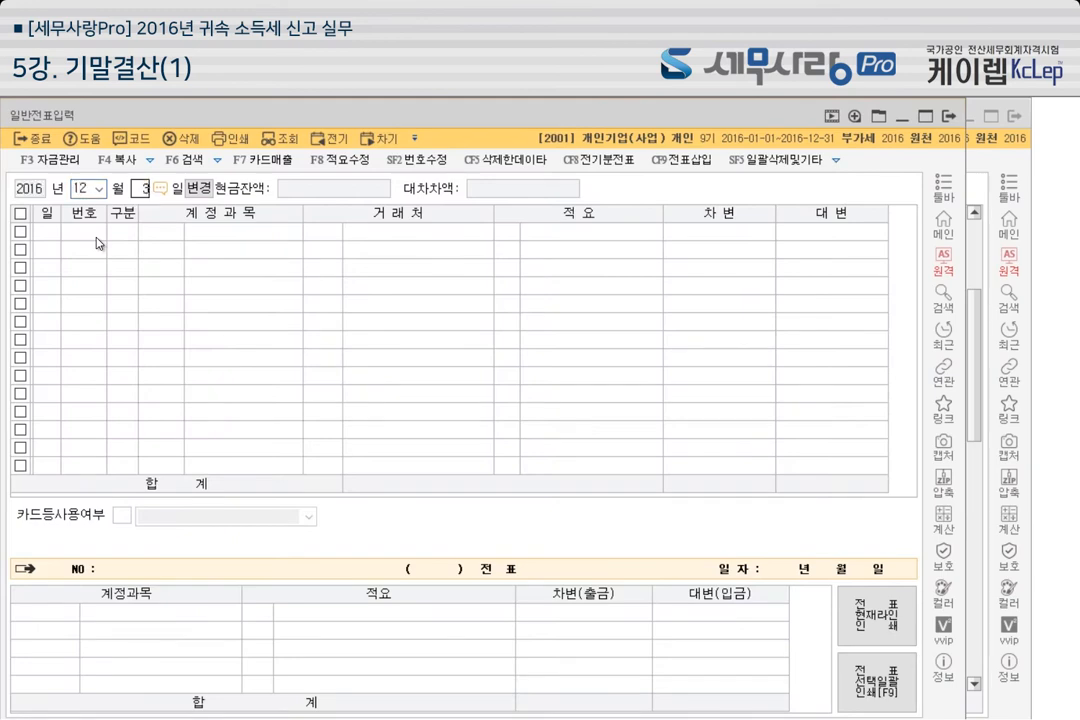
{"action": "left_click", "coordinate": [348, 320]}
Examine the automatic 결차 and 결대 closing entries among the December 31 vouchers, including cost transfers, retirement benefits and depreciation
{"action": "scroll", "coordinate": [434, 330], "scroll_direction": "up", "scroll_amount": 5}
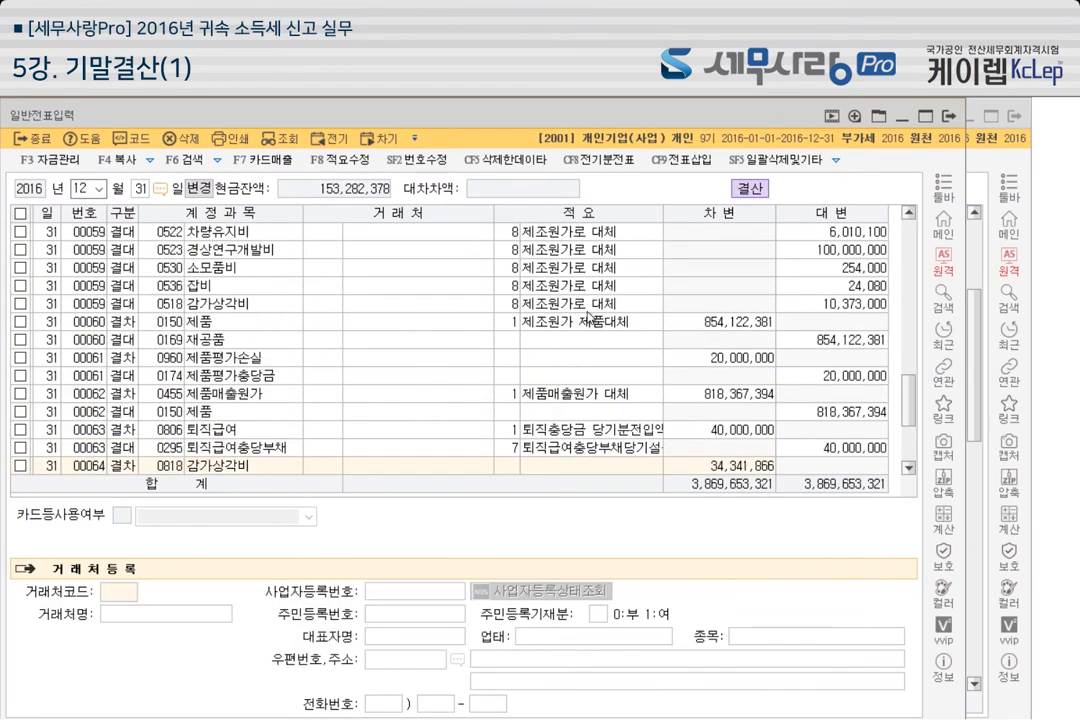
{"action": "scroll", "coordinate": [463, 232], "scroll_direction": "down", "scroll_amount": 3}
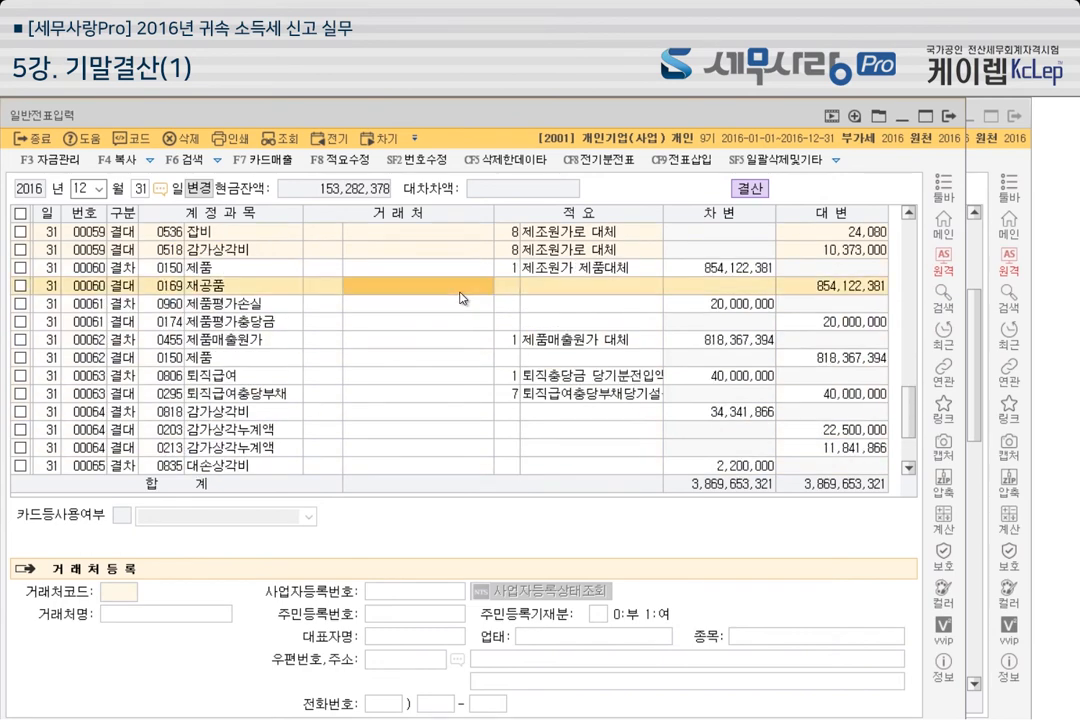
{"action": "scroll", "coordinate": [480, 398], "scroll_direction": "down", "scroll_amount": 2}
{"action": "left_click", "coordinate": [456, 447]}
{"action": "left_click", "coordinate": [446, 411]}
{"action": "left_click", "coordinate": [432, 360]}
{"action": "left_click", "coordinate": [418, 267]}
{"action": "scroll", "coordinate": [400, 255], "scroll_direction": "up", "scroll_amount": 3}
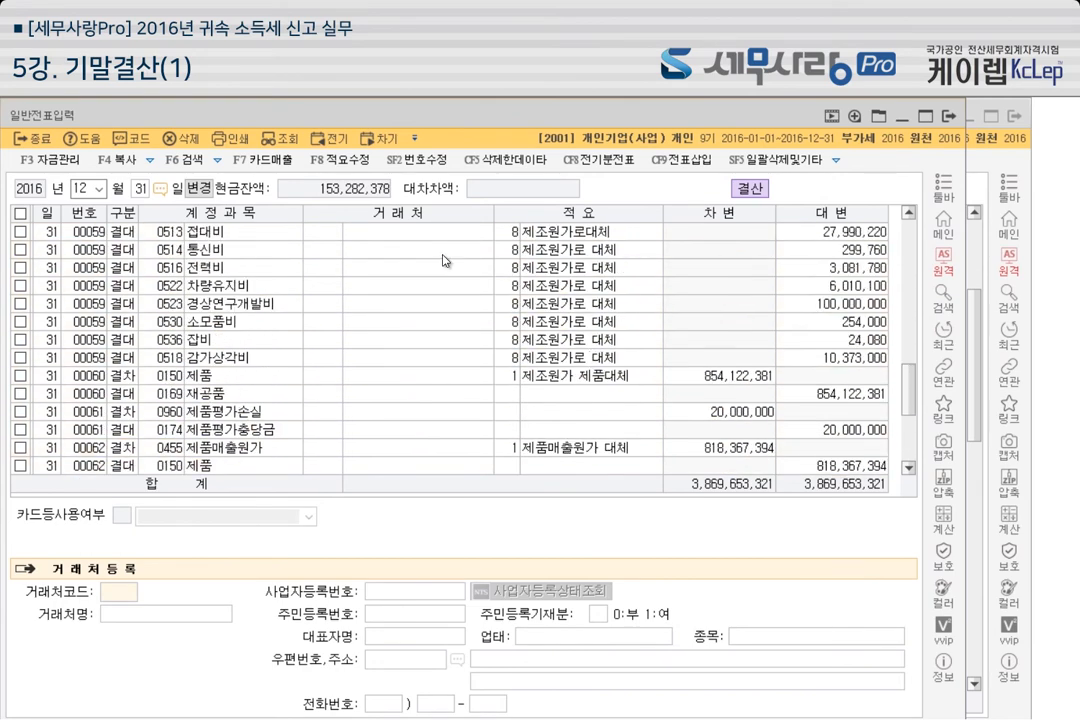
{"action": "left_click", "coordinate": [440, 303]}
{"action": "scroll", "coordinate": [445, 295], "scroll_direction": "up", "scroll_amount": 5}
{"action": "left_click", "coordinate": [445, 302]}
{"action": "left_click", "coordinate": [432, 411]}
{"action": "left_click", "coordinate": [440, 321]}
{"action": "left_click", "coordinate": [442, 303]}
{"action": "left_click", "coordinate": [441, 358]}
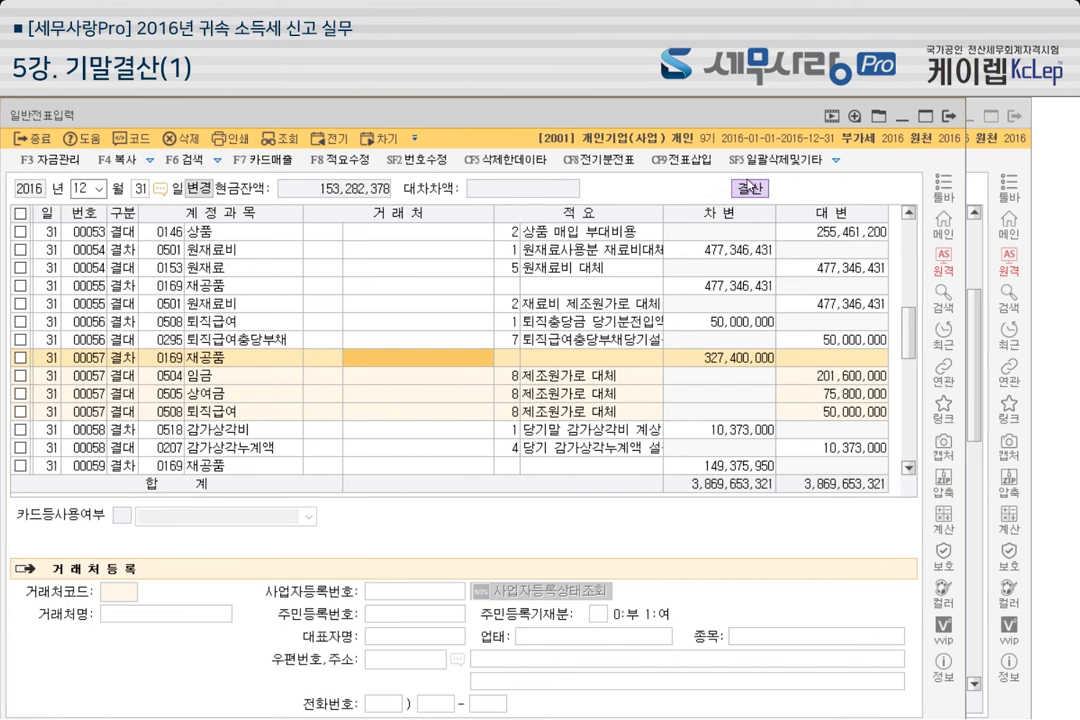
Return to 결산자료입력 and delete the automatic closing entries from the general vouchers, confirming the deletion
{"action": "left_click", "coordinate": [1010, 162]}
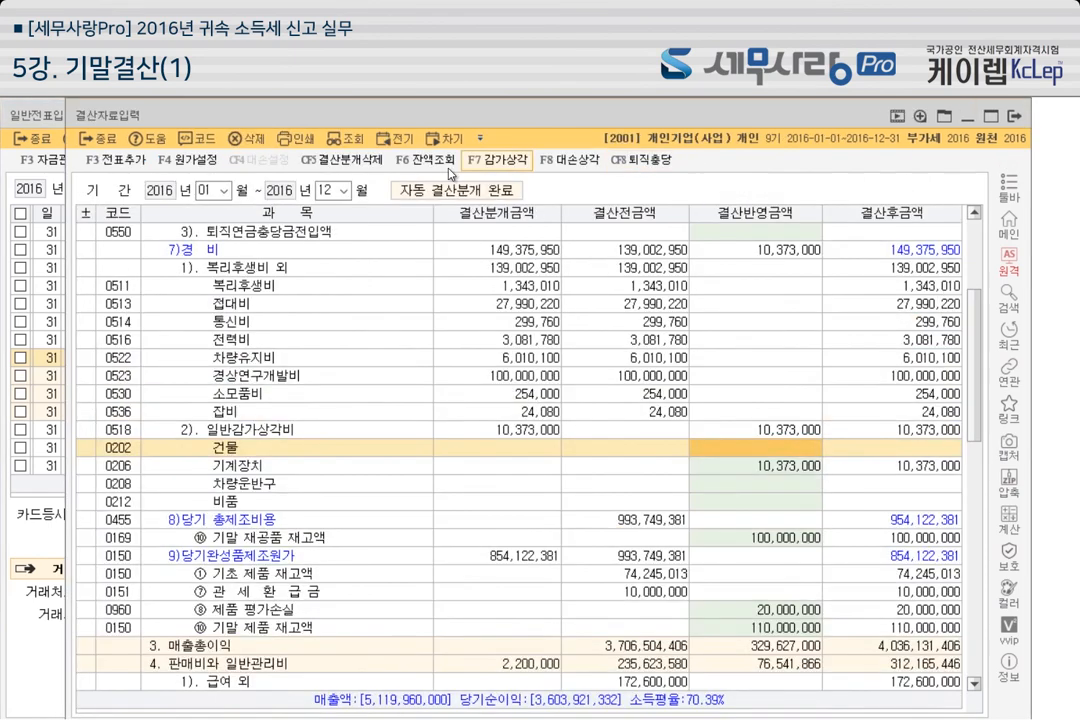
{"action": "left_click", "coordinate": [362, 164]}
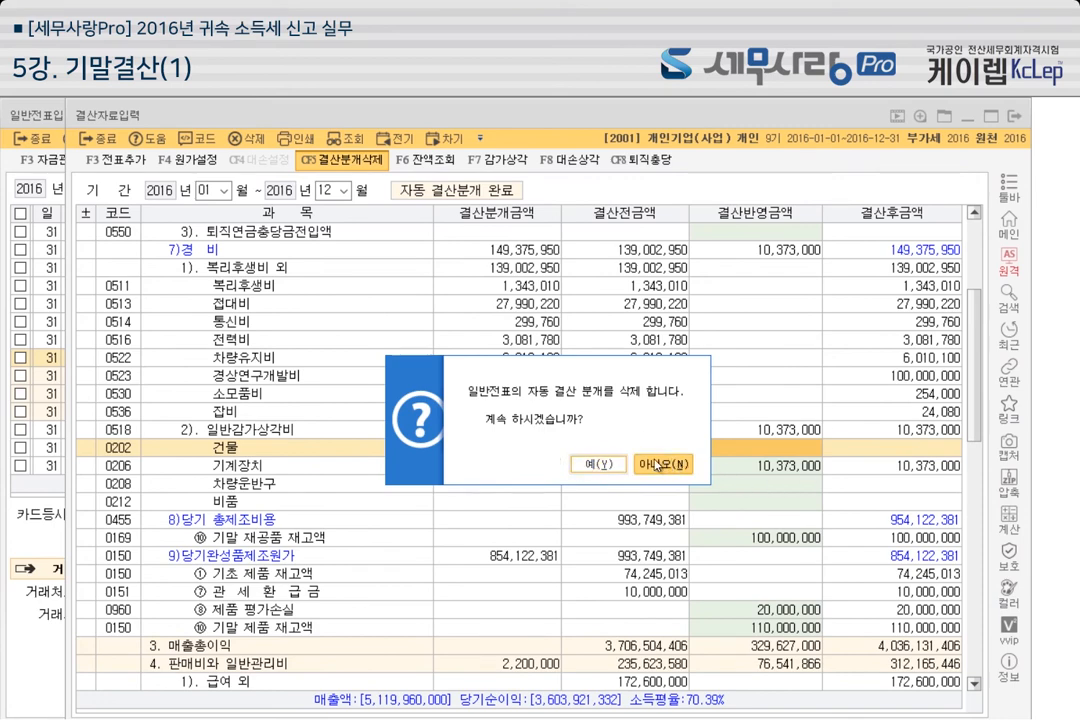
{"action": "left_click", "coordinate": [603, 466]}
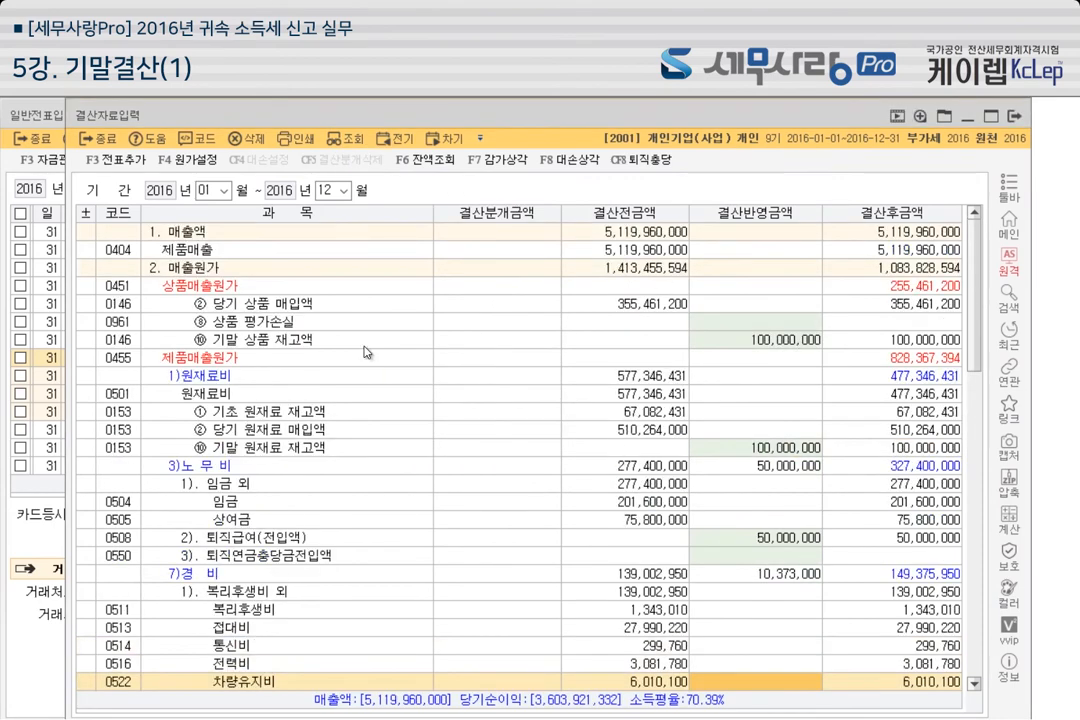
Return to 일반전표입력 and refresh the December voucher list to check the remaining entries
{"action": "key", "text": "Escape"}
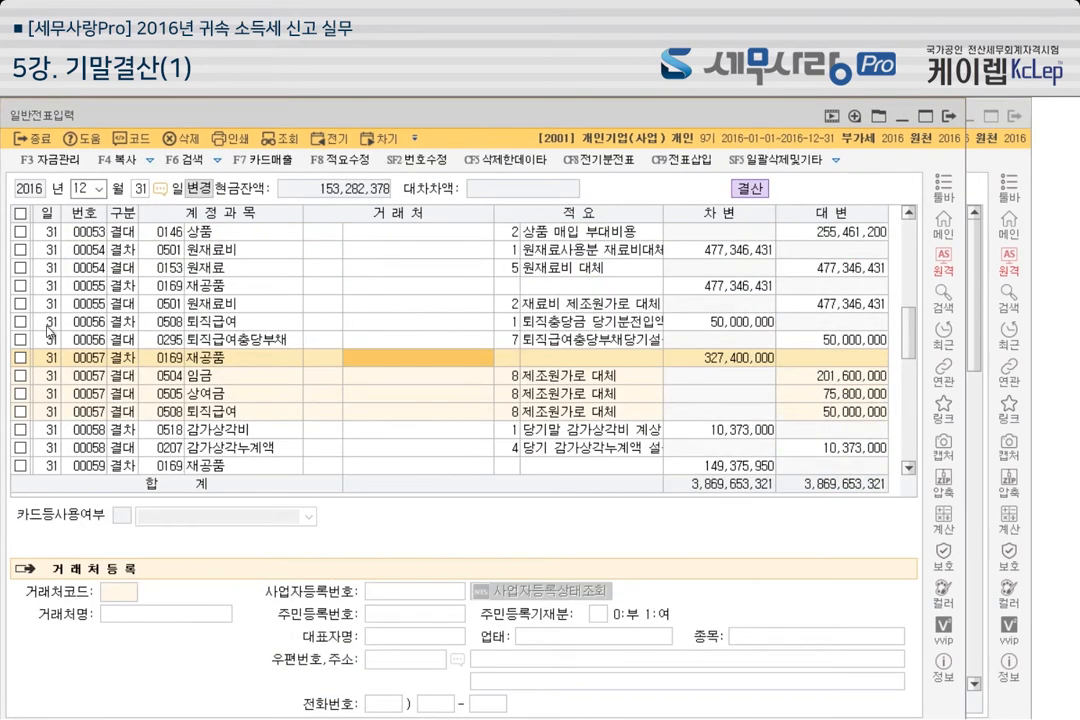
{"action": "left_click", "coordinate": [198, 188]}
{"action": "left_click", "coordinate": [264, 189]}
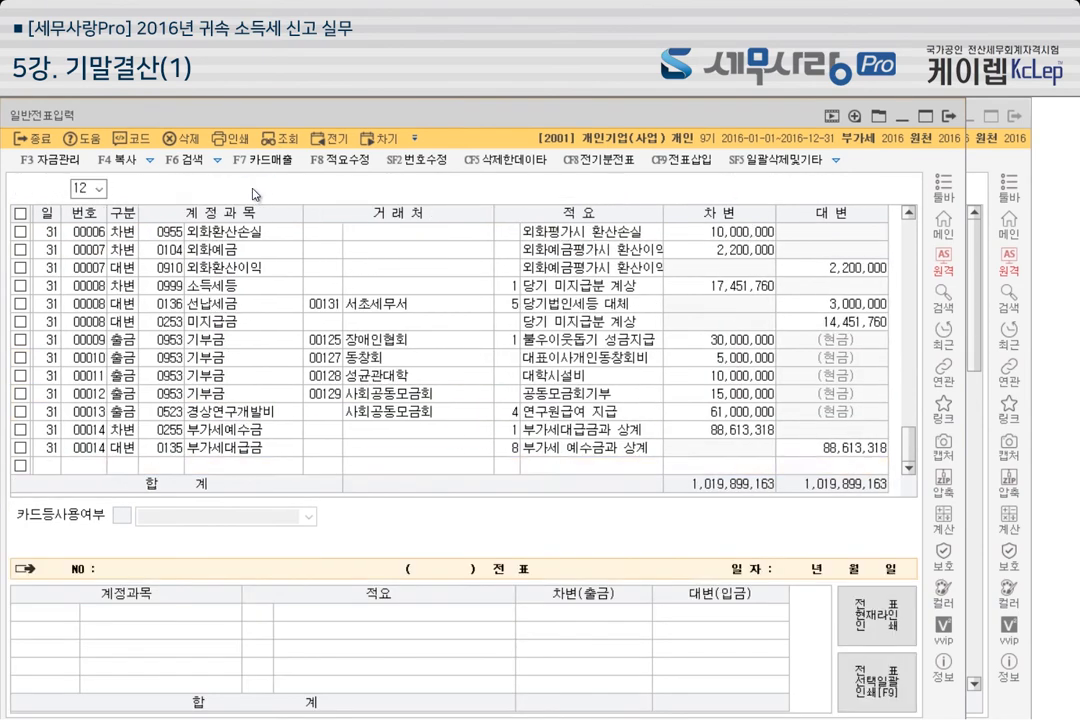
Retrieve the December 31 vouchers and check the rows remaining at the end of the list
{"action": "type", "text": "31"}
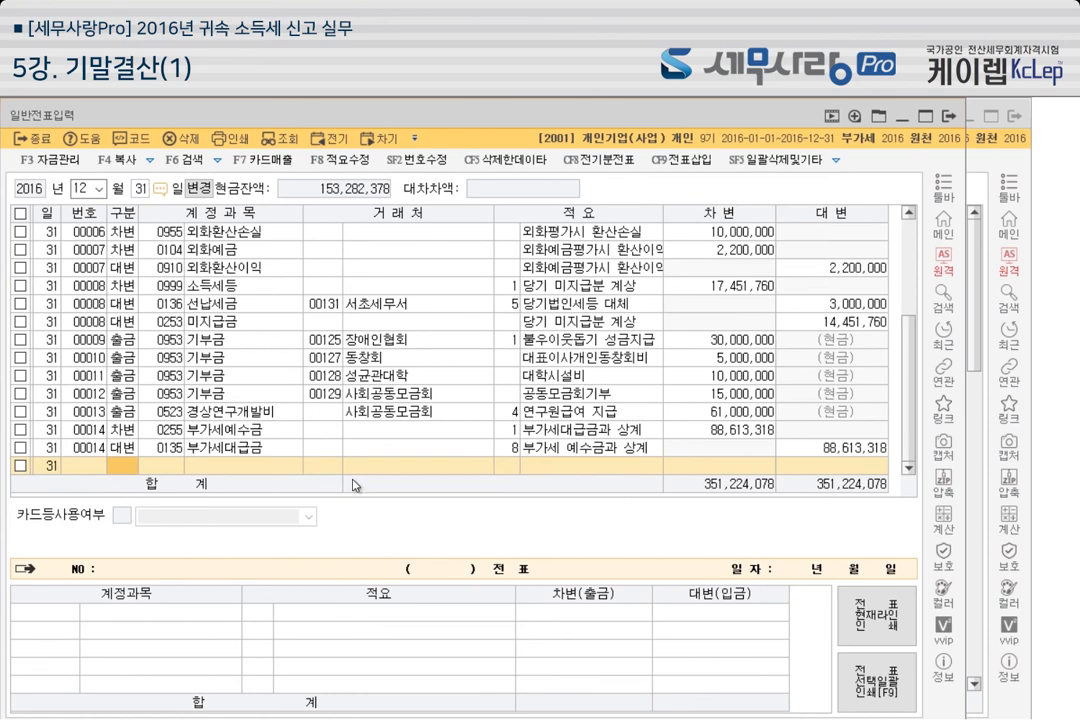
{"action": "left_click", "coordinate": [365, 452]}
{"action": "left_click", "coordinate": [366, 435]}
{"action": "left_click", "coordinate": [390, 358]}
{"action": "key", "text": "Down"}
{"action": "key", "text": "Down"}
{"action": "key", "text": "Down"}
{"action": "key", "text": "Down"}
{"action": "key", "text": "Down"}
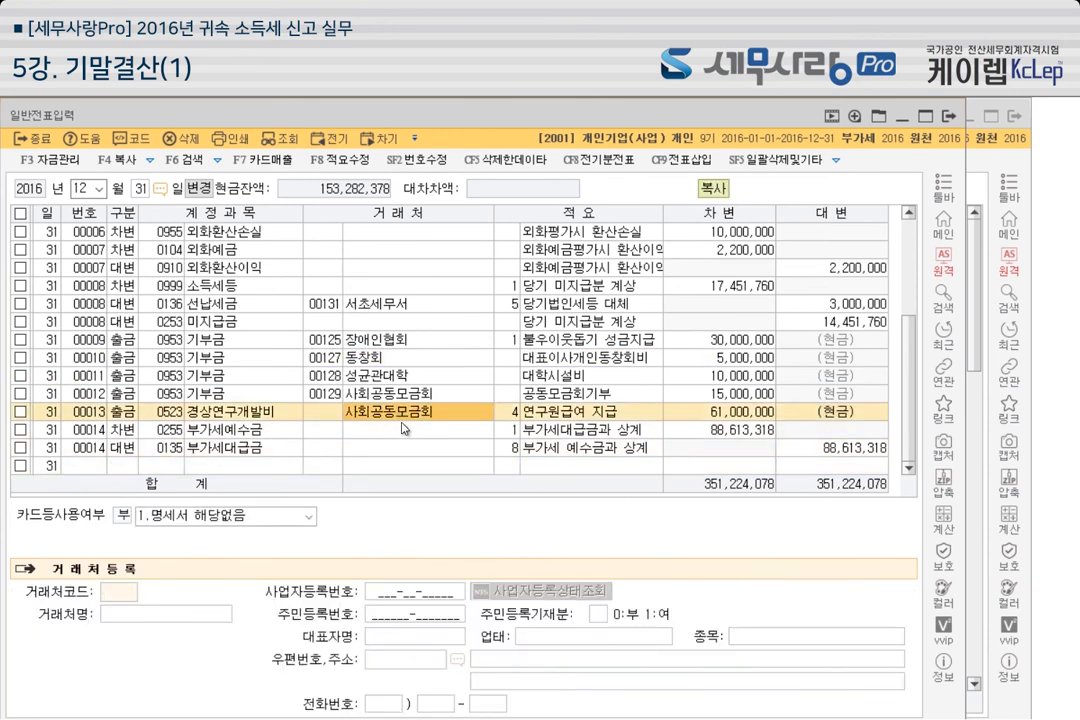
Return to 결산자료입력 and add the automatic closing entries to the general vouchers, declining to regenerate them on a repeat request
{"action": "left_click", "coordinate": [988, 174]}
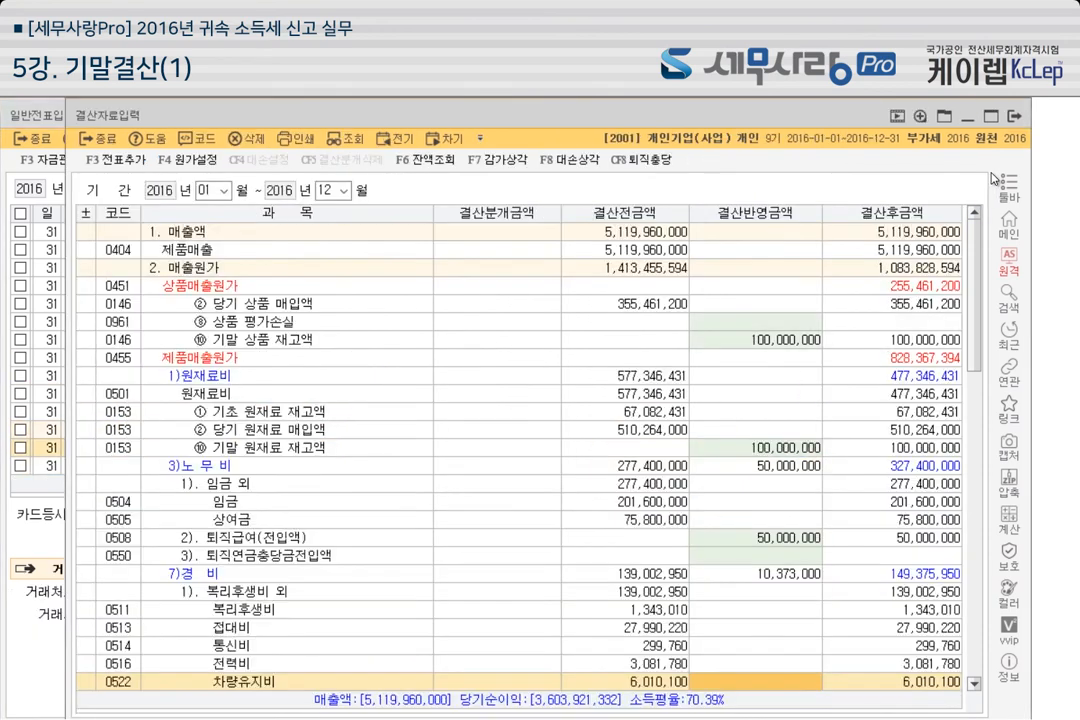
{"action": "left_click", "coordinate": [115, 159]}
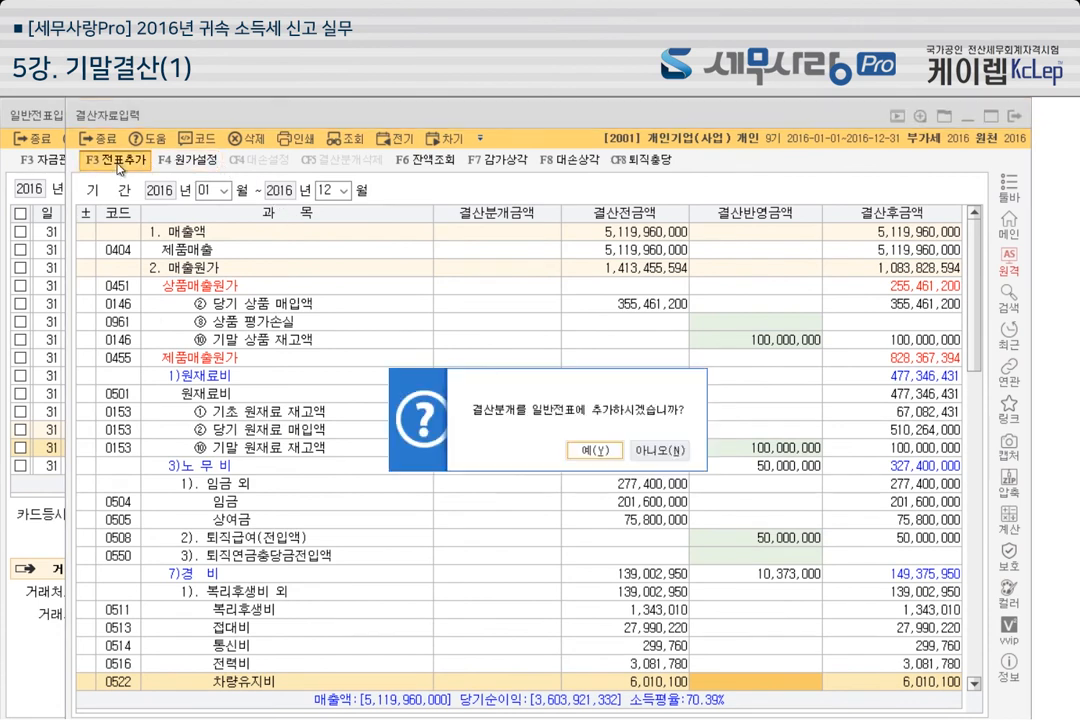
{"action": "left_click", "coordinate": [600, 453]}
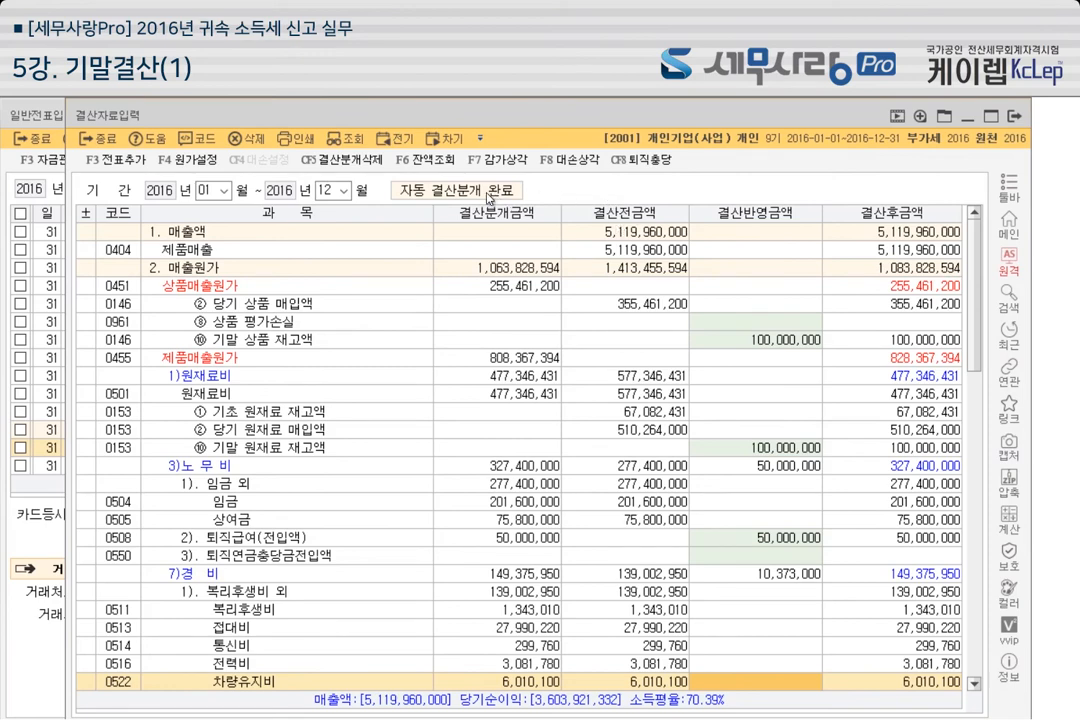
{"action": "left_click", "coordinate": [112, 159]}
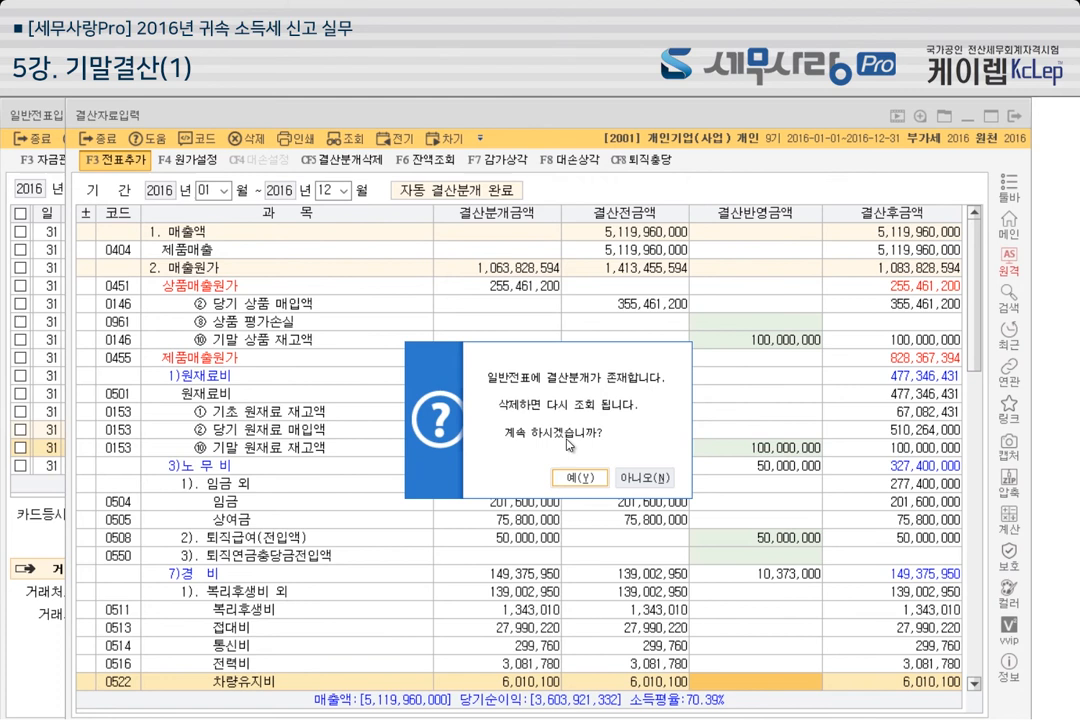
{"action": "left_click", "coordinate": [657, 476]}
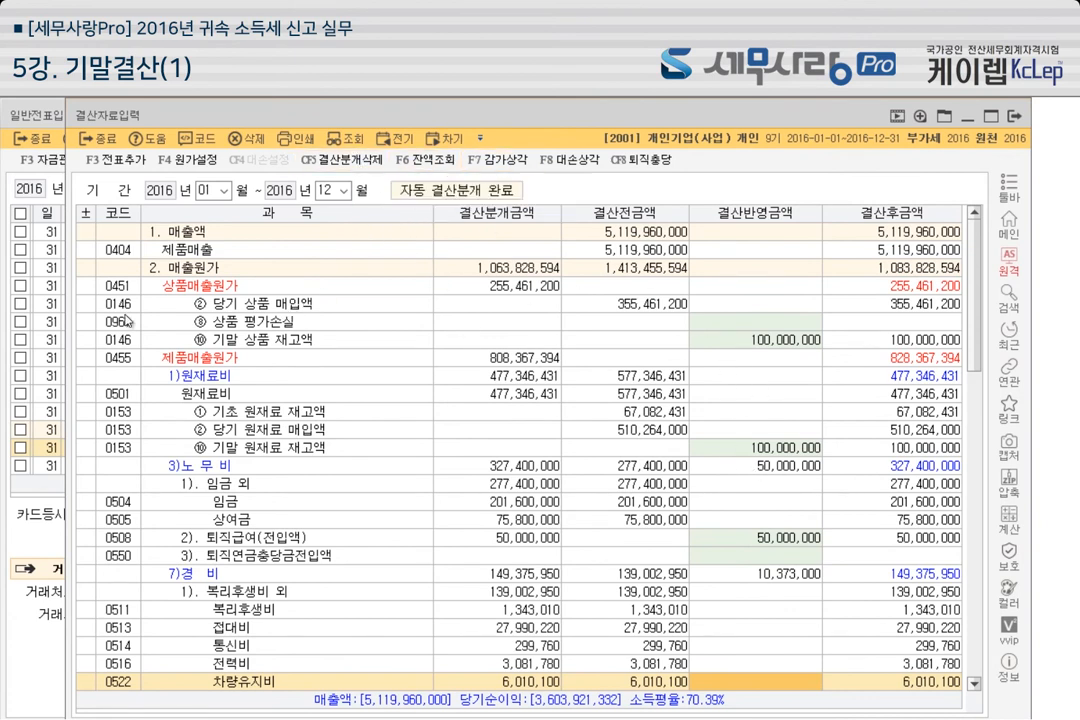
Return to 일반전표입력 and refresh the December 31 vouchers to check the newly added closing entries
{"action": "key", "text": "Escape"}
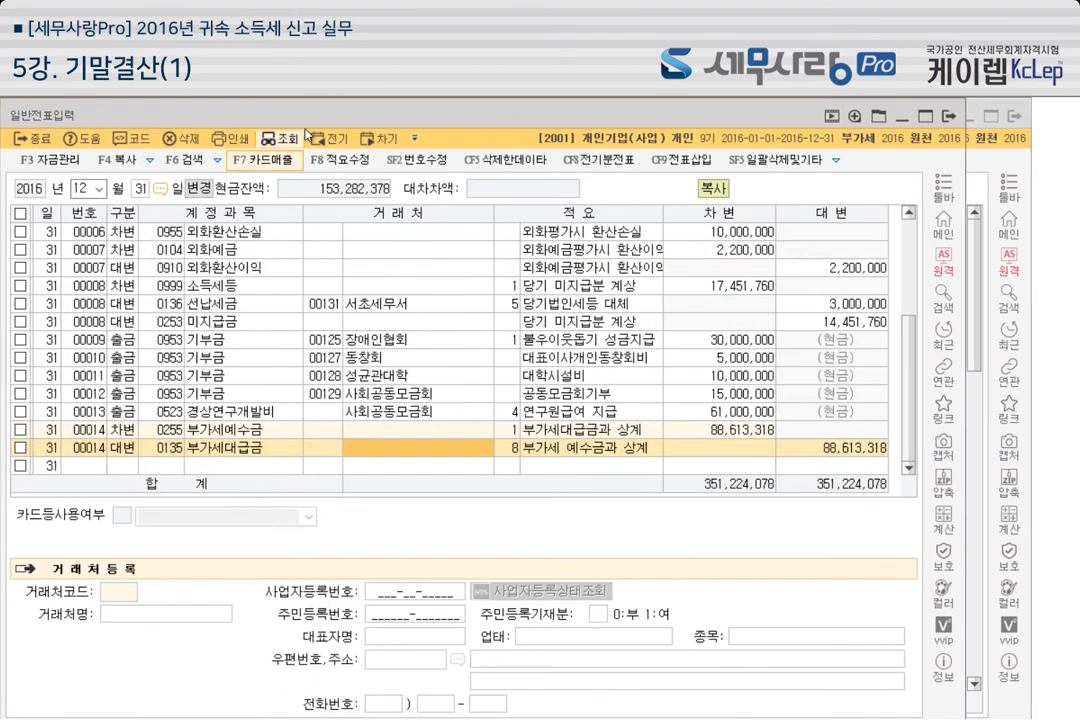
{"action": "left_click", "coordinate": [297, 137]}
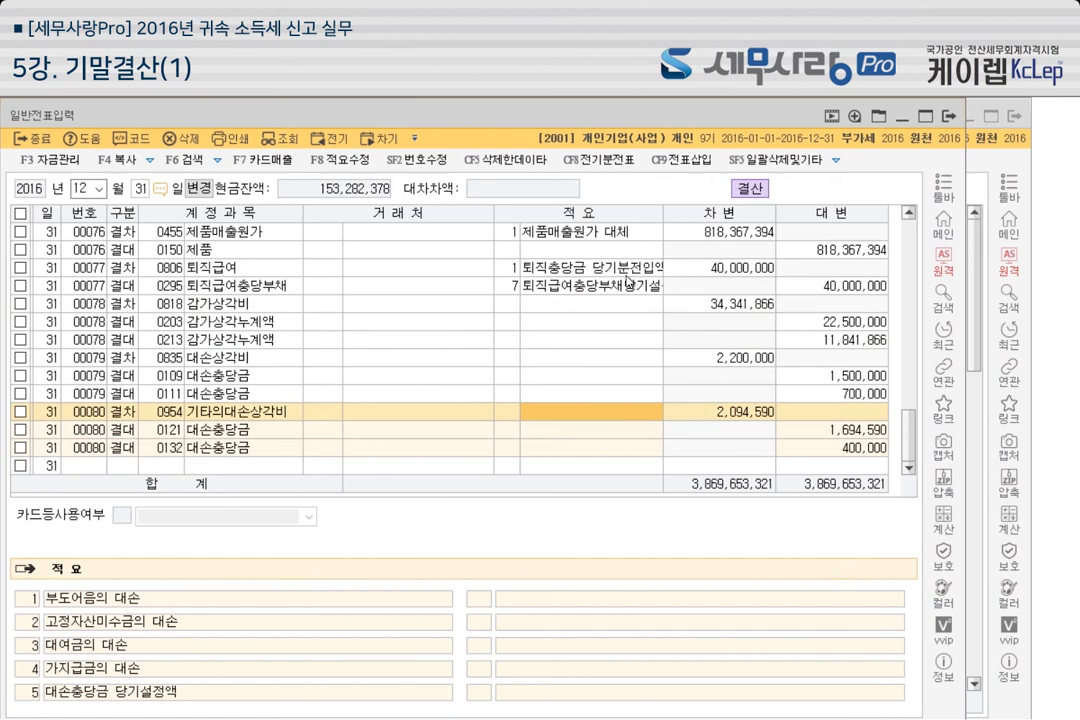
{"action": "scroll", "coordinate": [548, 291], "scroll_direction": "up", "scroll_amount": 1}
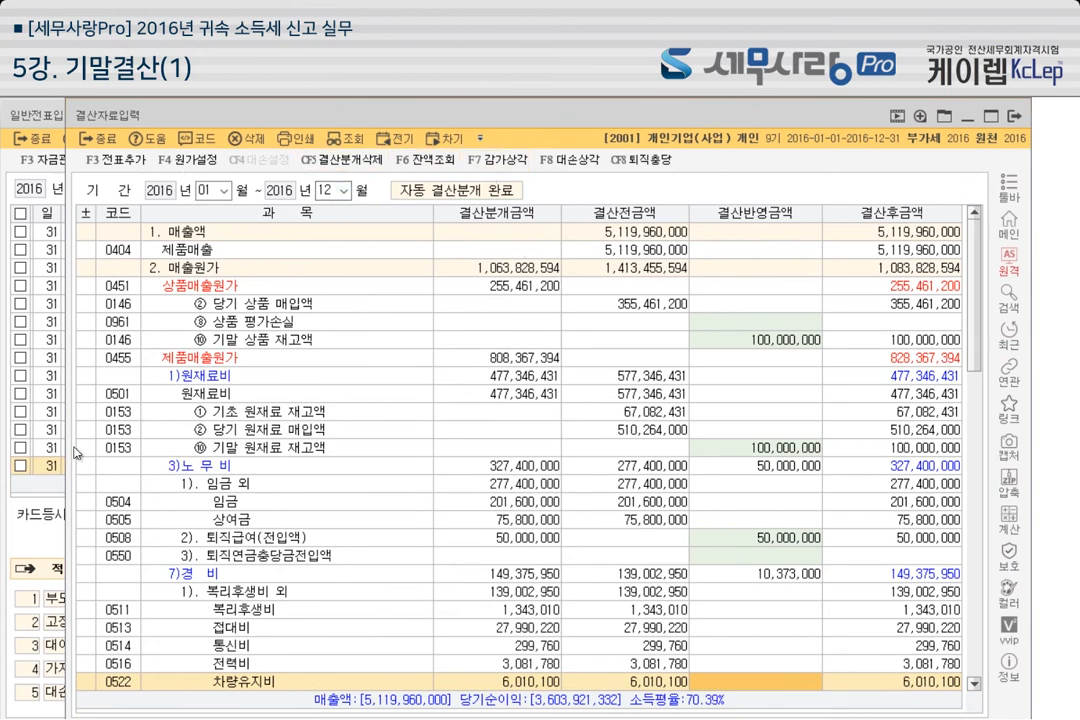
{"action": "left_click", "coordinate": [45, 508]}
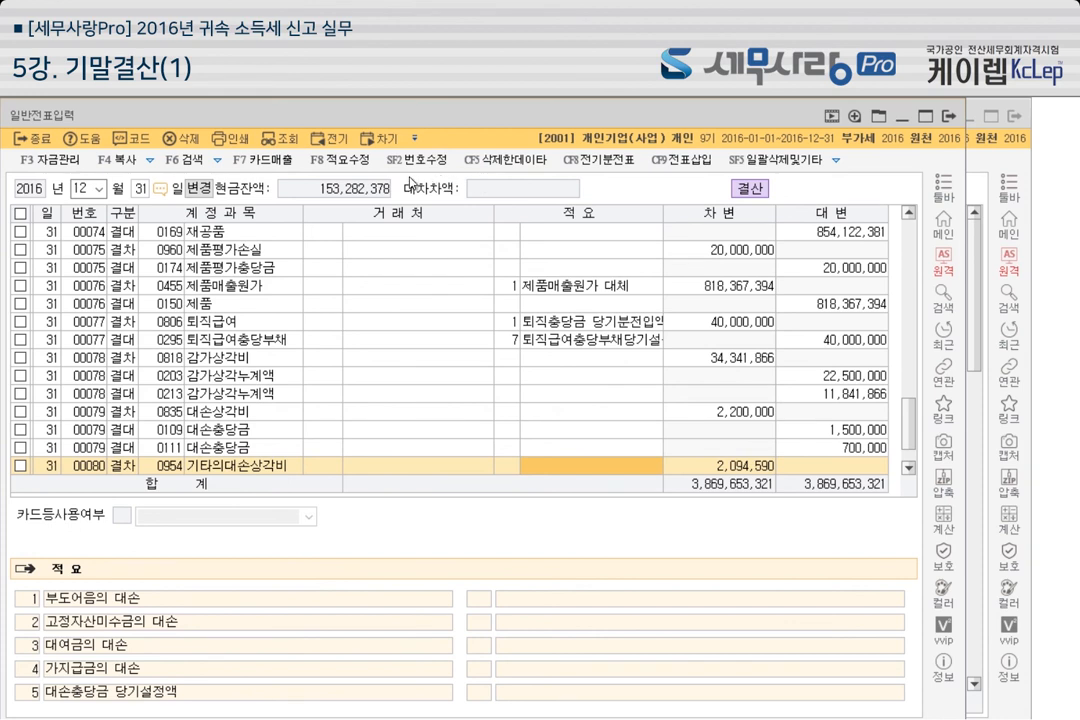
Retrieve the list of closing vouchers for bulk deletion using 일괄삭제, with only 결산분개(현재월) selected
{"action": "left_click", "coordinate": [836, 160]}
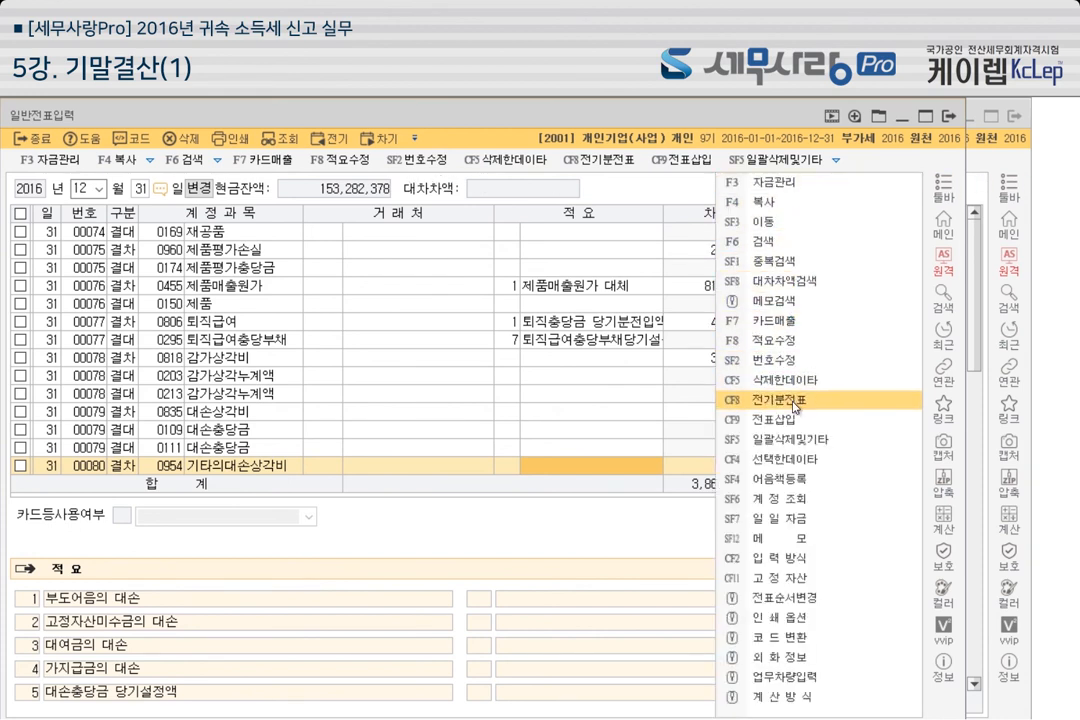
{"action": "left_click", "coordinate": [741, 445]}
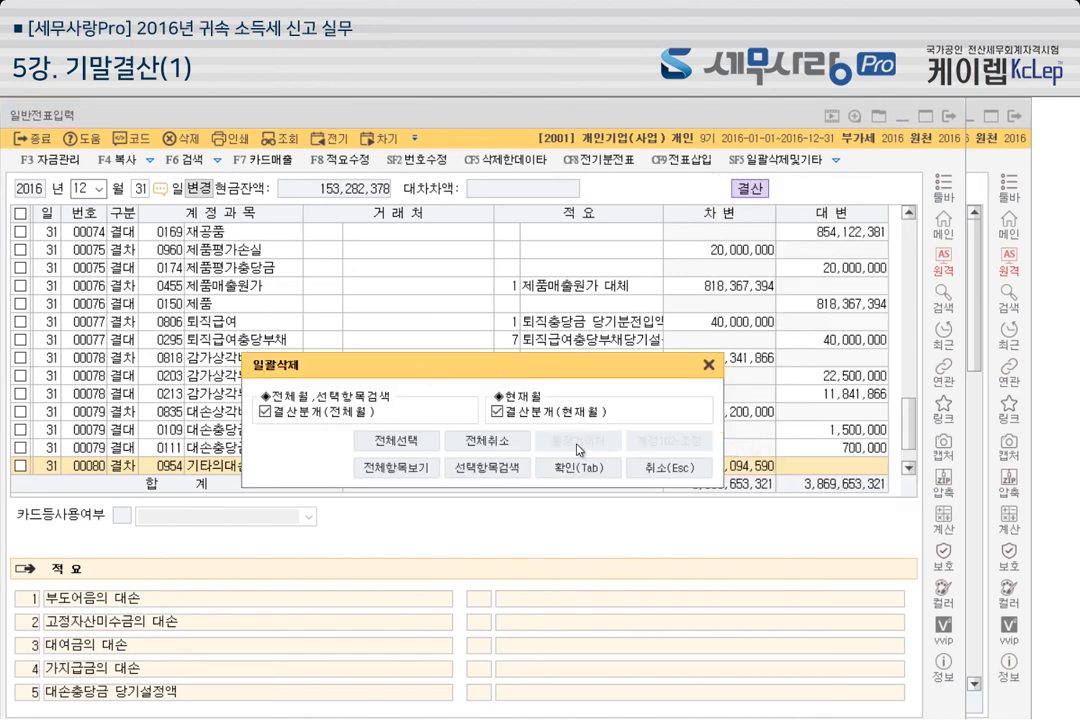
{"action": "left_click", "coordinate": [709, 367]}
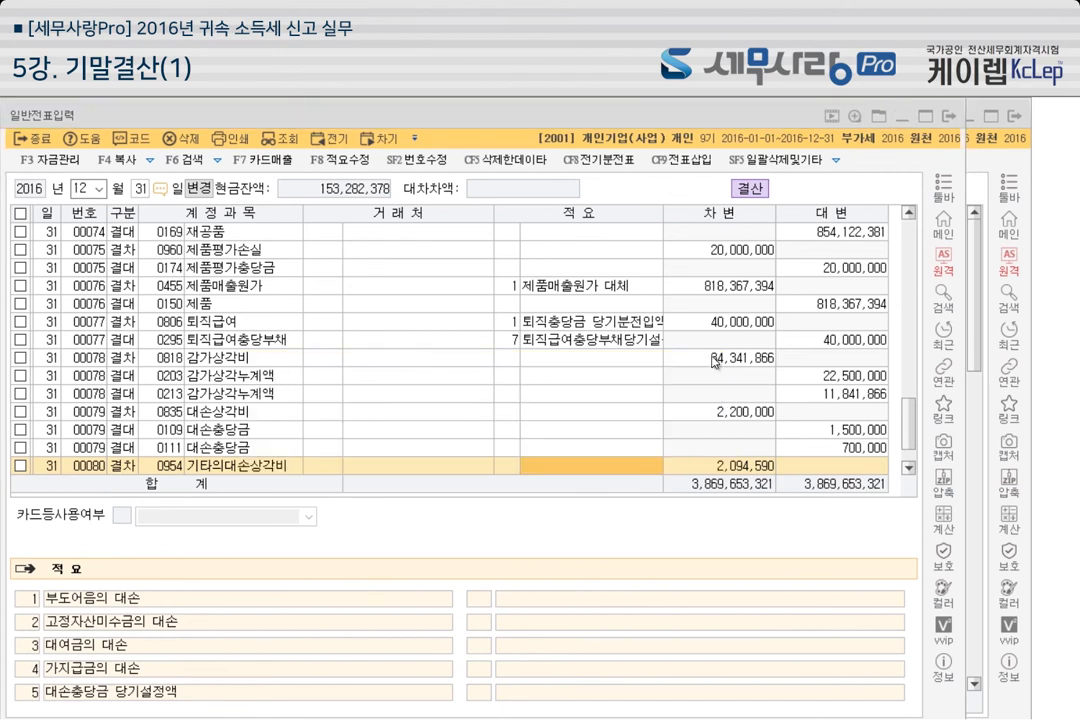
{"action": "key", "text": "shift+F3"}
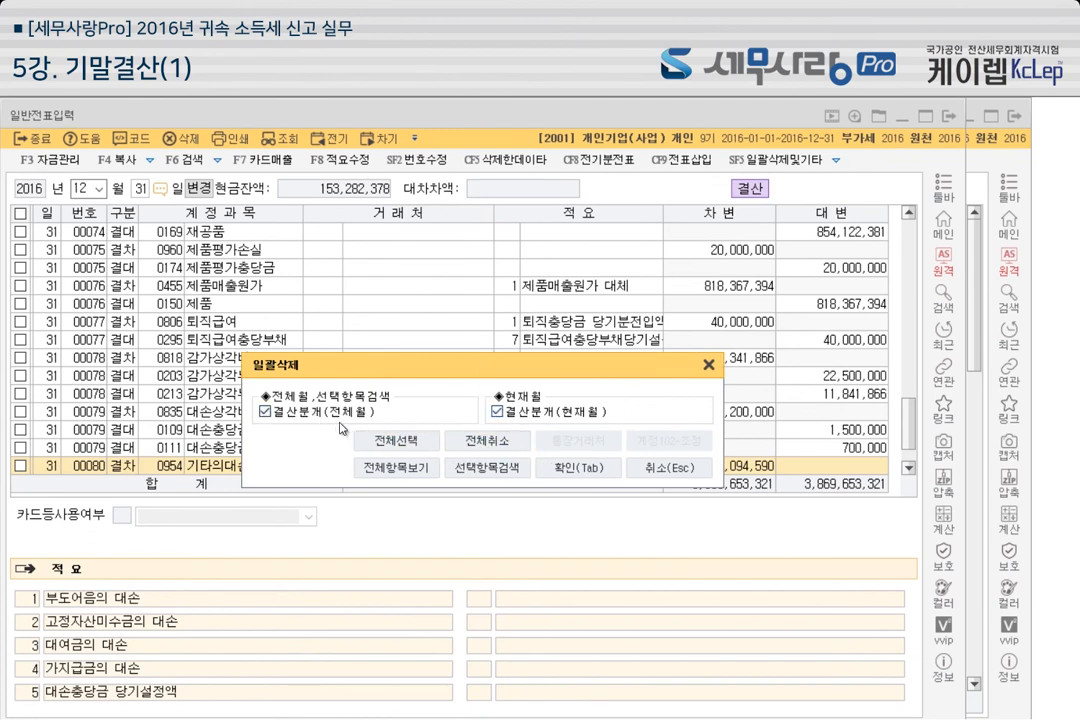
{"action": "left_click", "coordinate": [475, 446]}
{"action": "left_click", "coordinate": [497, 411]}
{"action": "key", "text": "Tab"}
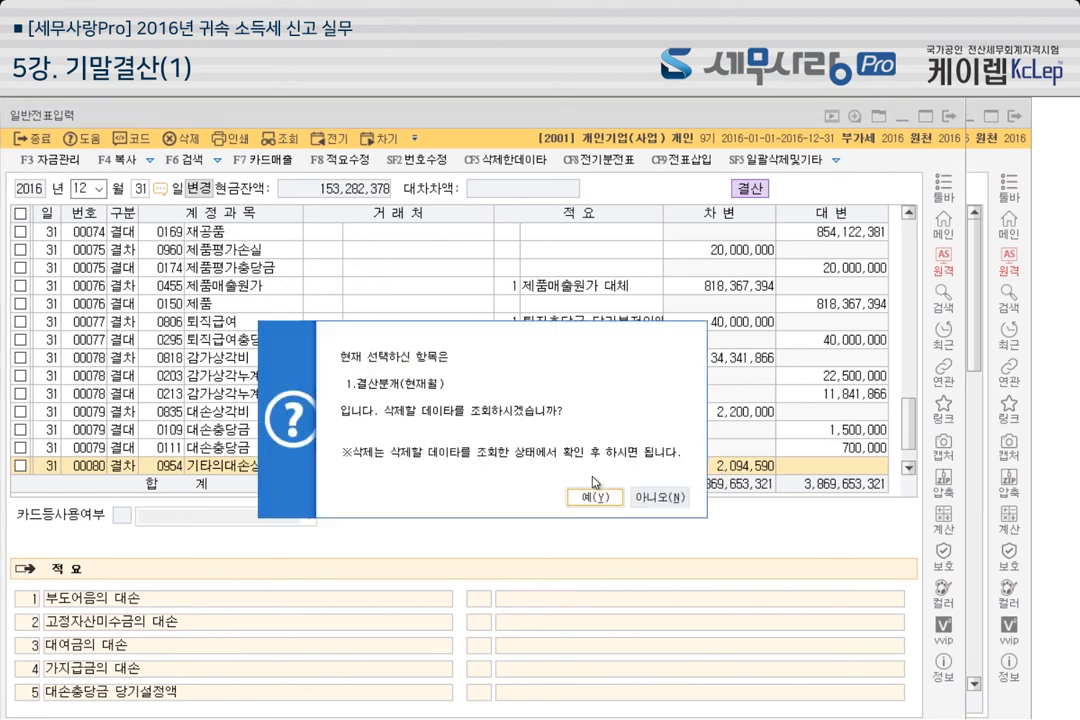
{"action": "left_click", "coordinate": [595, 496]}
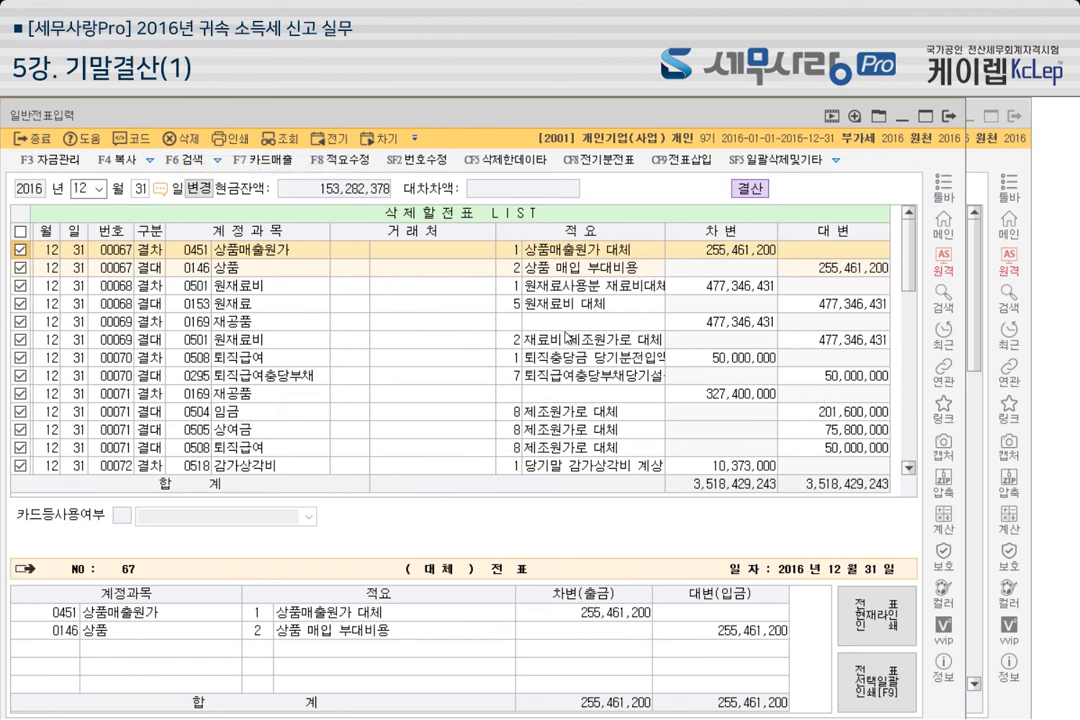
Check 결산자료입력 and the 일괄삭제 options for closing entries, and leave the bulk deletion without deleting any vouchers
{"action": "left_click", "coordinate": [987, 151]}
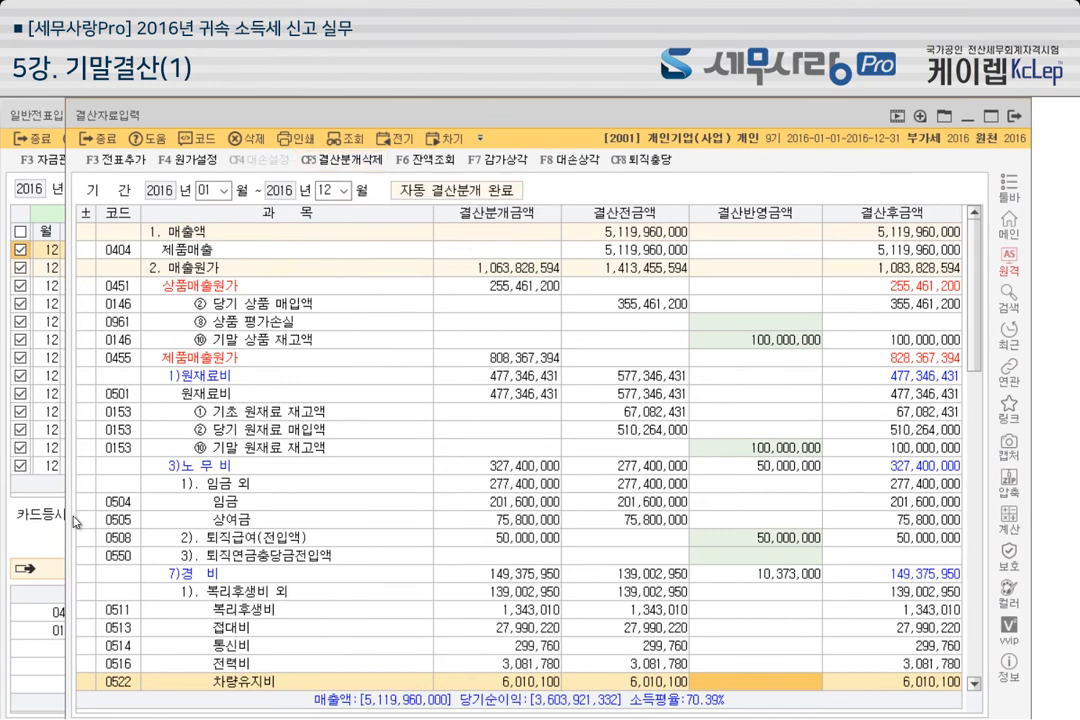
{"action": "left_click", "coordinate": [31, 452]}
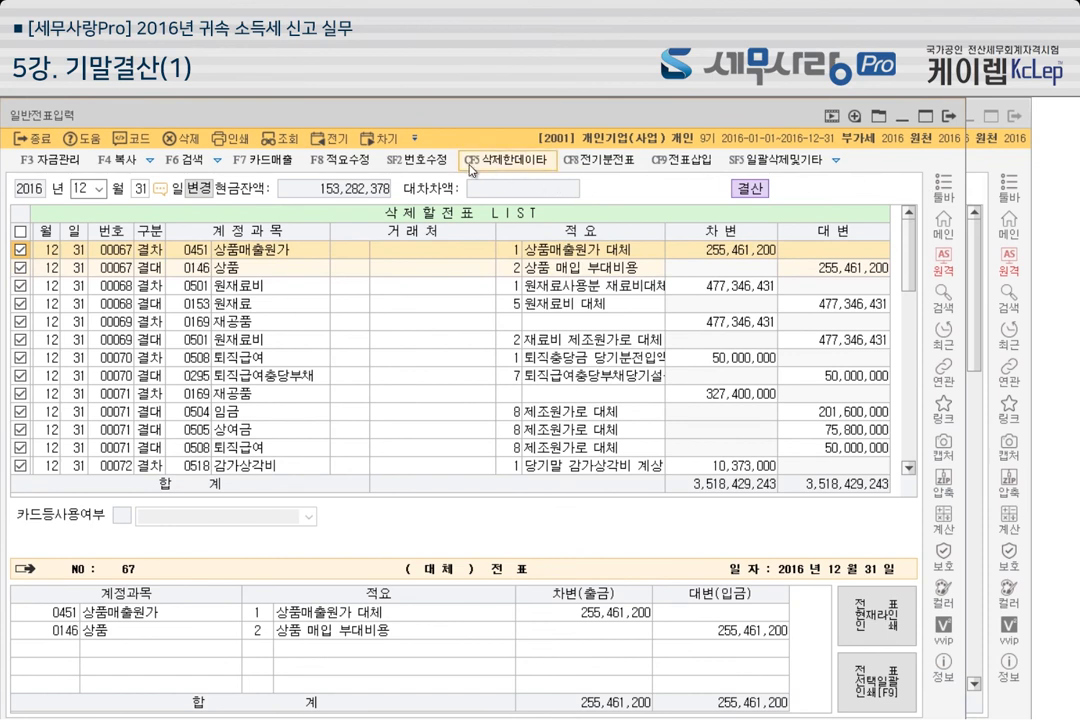
{"action": "left_click", "coordinate": [795, 160]}
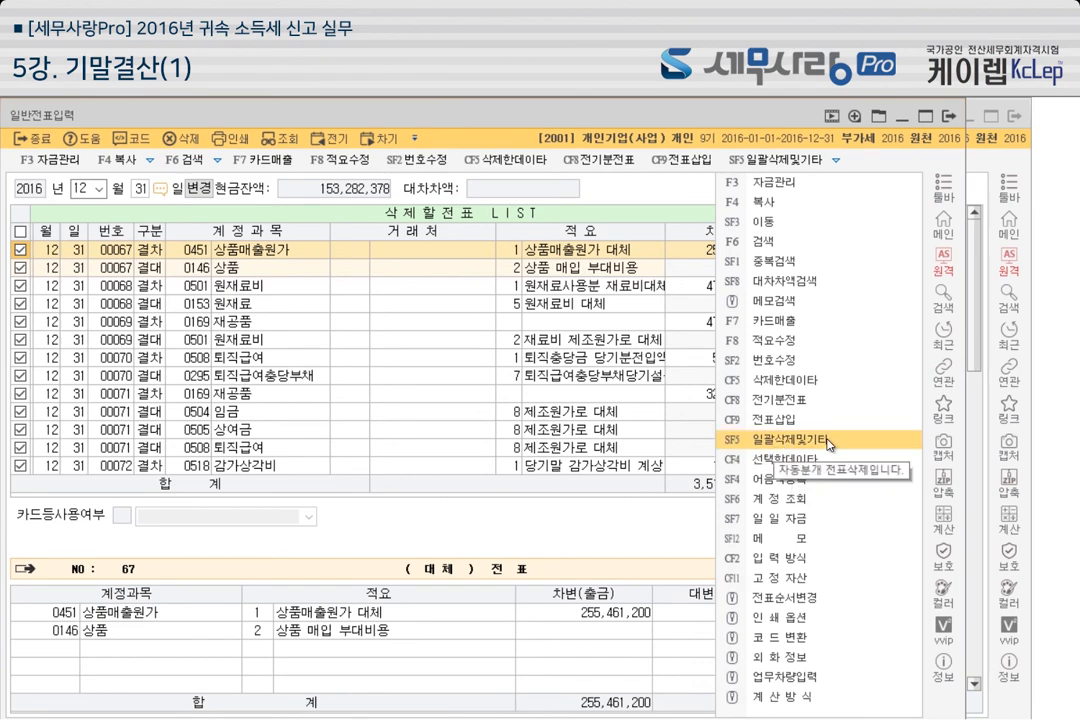
{"action": "left_click", "coordinate": [777, 440]}
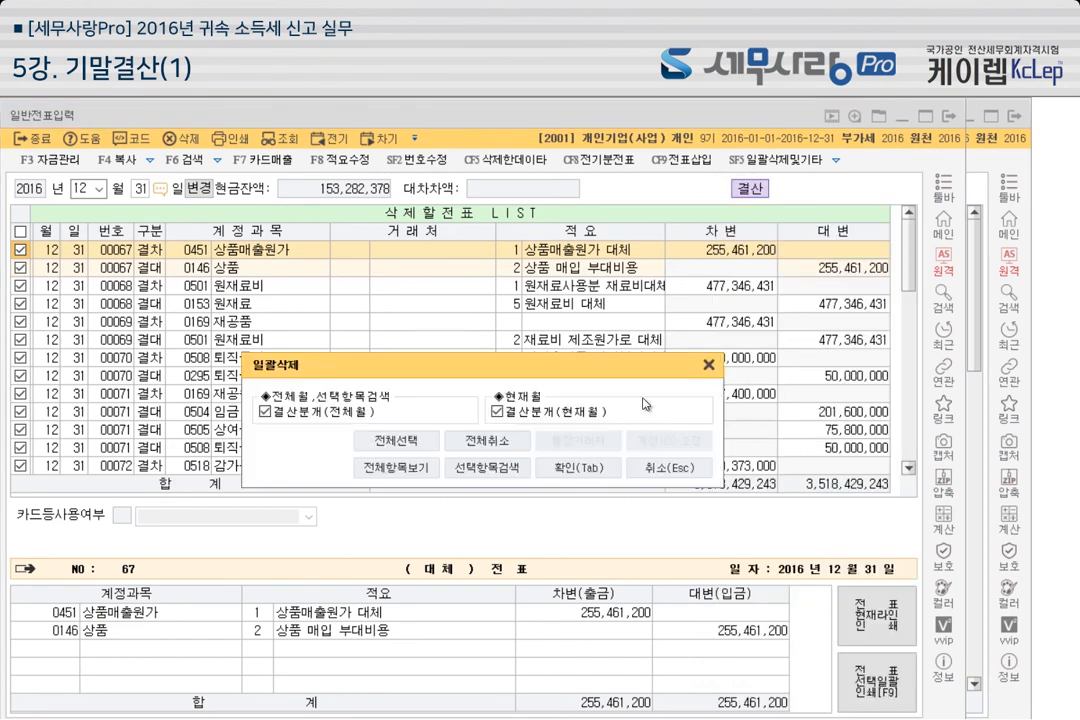
{"action": "left_click", "coordinate": [709, 364]}
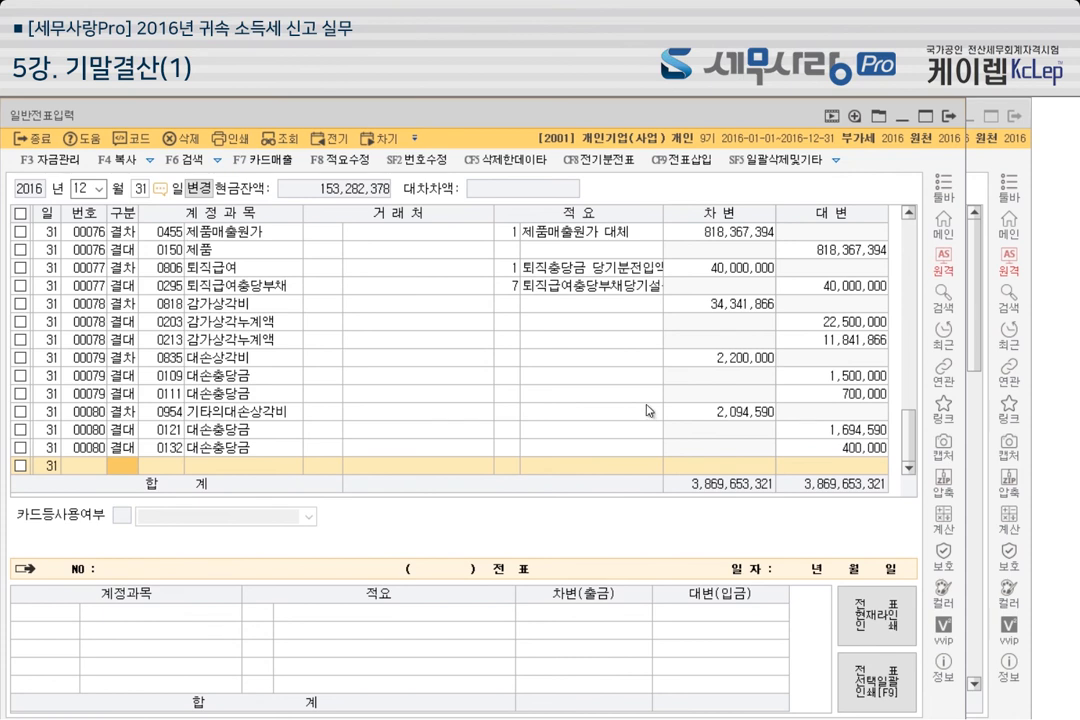
Close the 일반전표입력 and 결산자료입력 windows to return to the main menu
{"action": "left_click", "coordinate": [950, 118]}
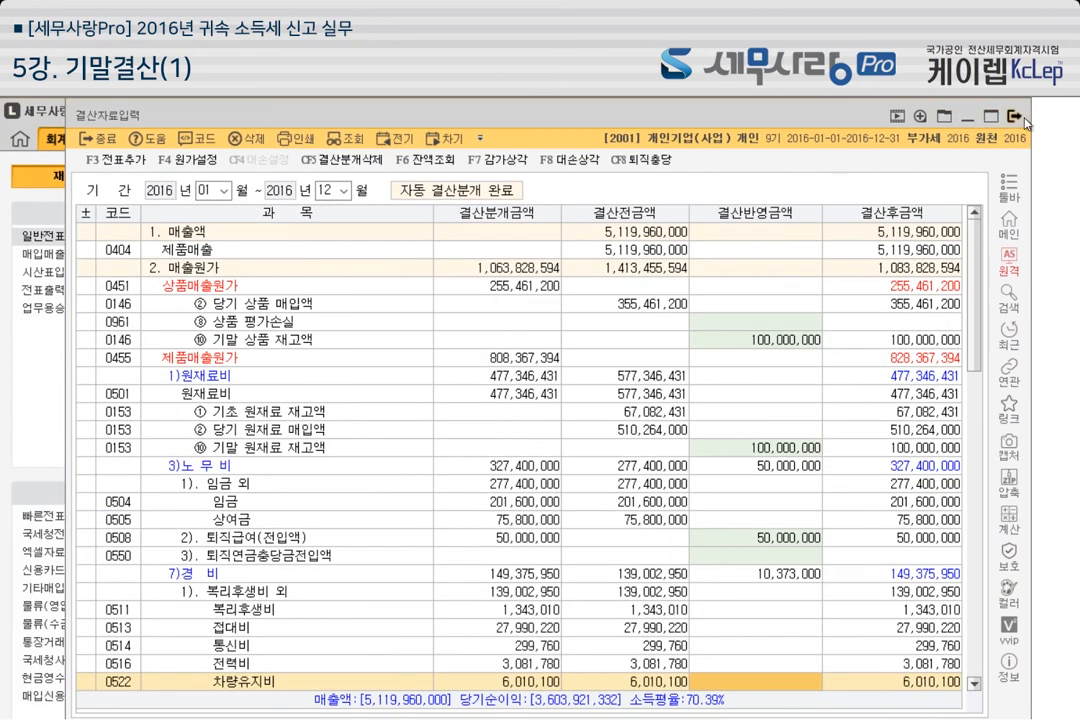
{"action": "left_click", "coordinate": [1017, 117]}
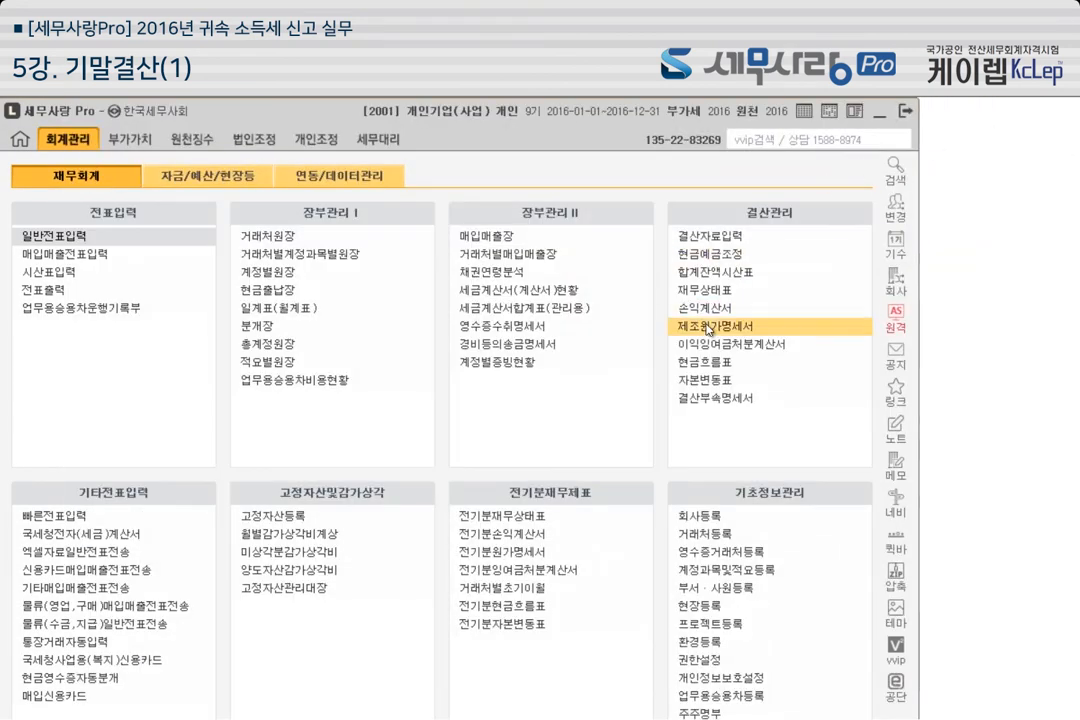